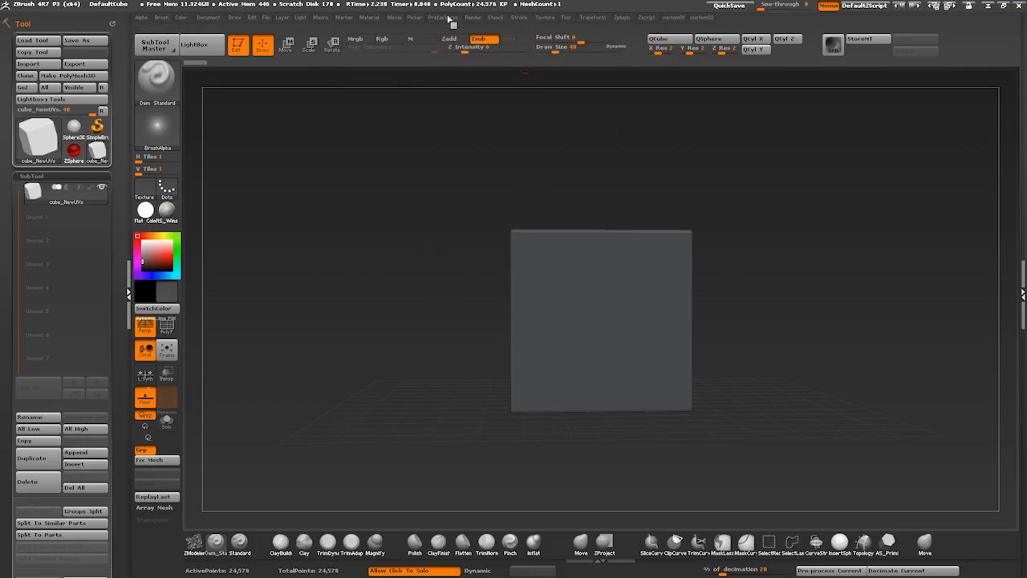
Step: Import the PewterGoblet image as a texture and add it to Spotlight
{"action": "left_click", "coordinate": [477, 21]}
{"action": "mouse_move", "coordinate": [533, 30]}
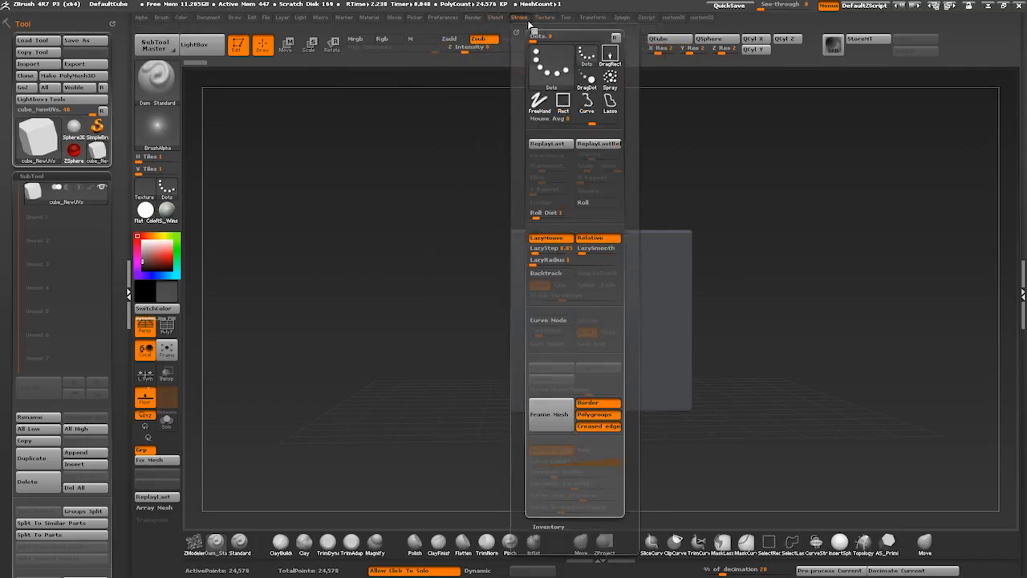
{"action": "left_click", "coordinate": [565, 83]}
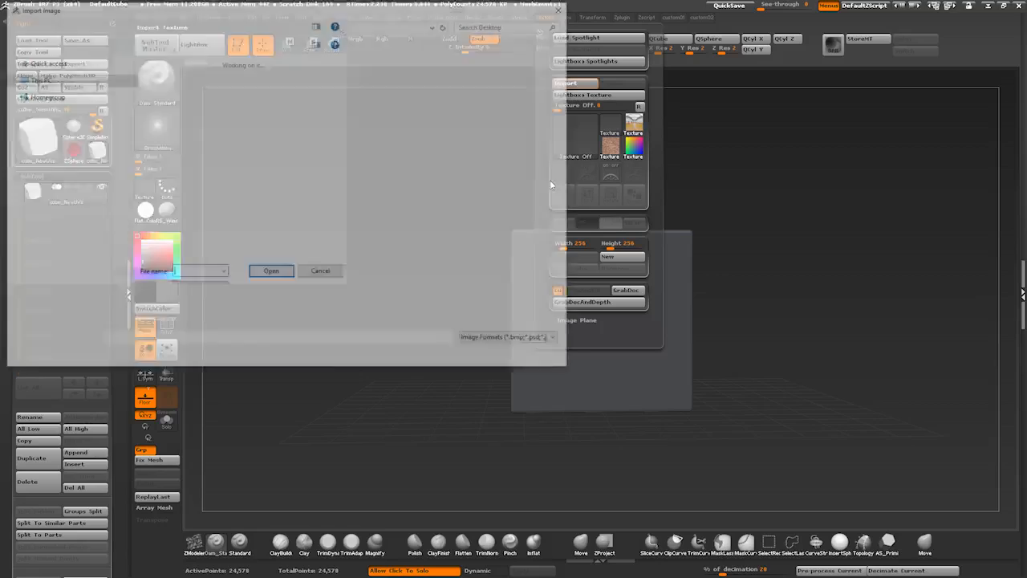
{"action": "double_click", "coordinate": [277, 229]}
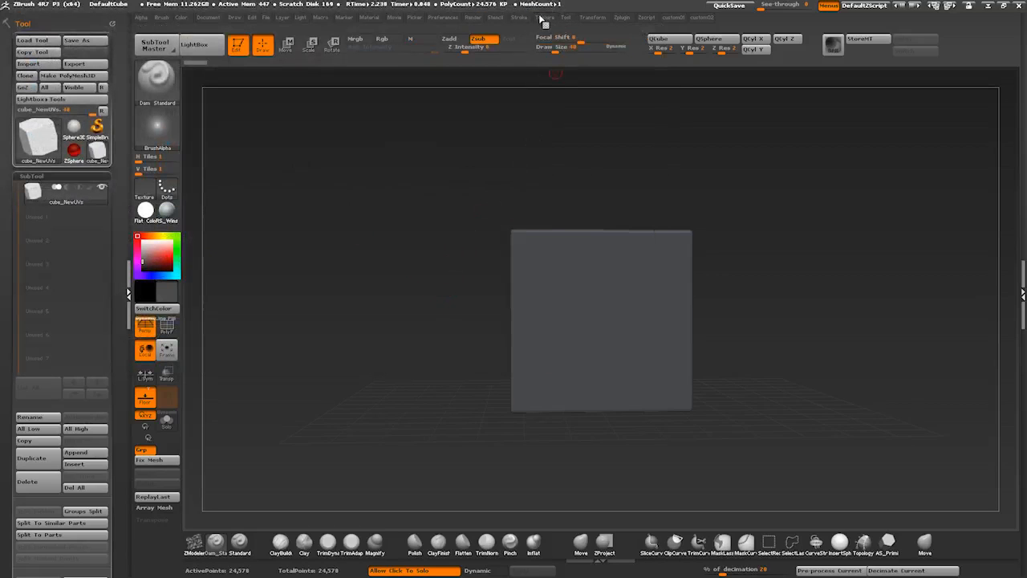
{"action": "left_click", "coordinate": [543, 17]}
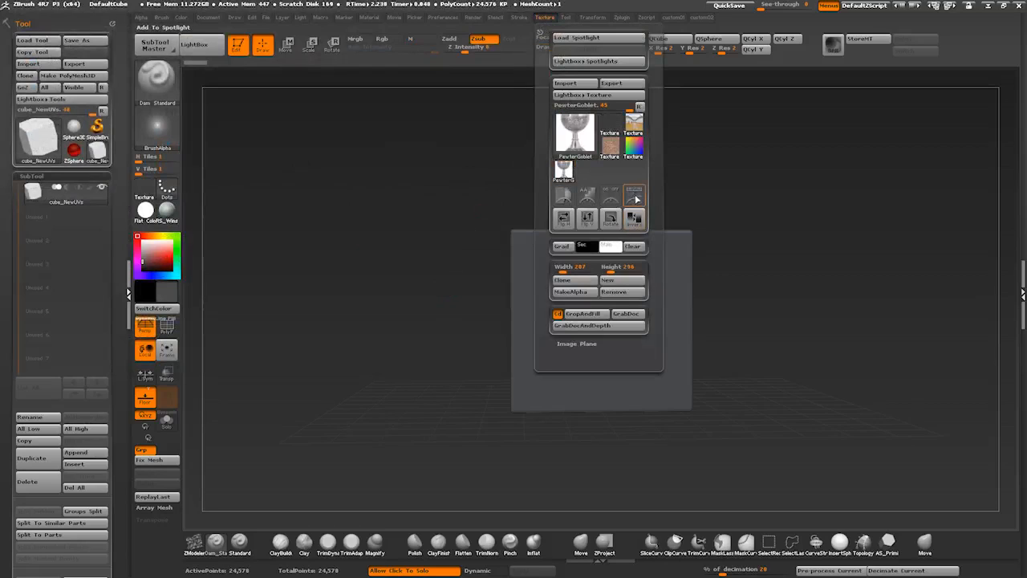
{"action": "left_click", "coordinate": [633, 197]}
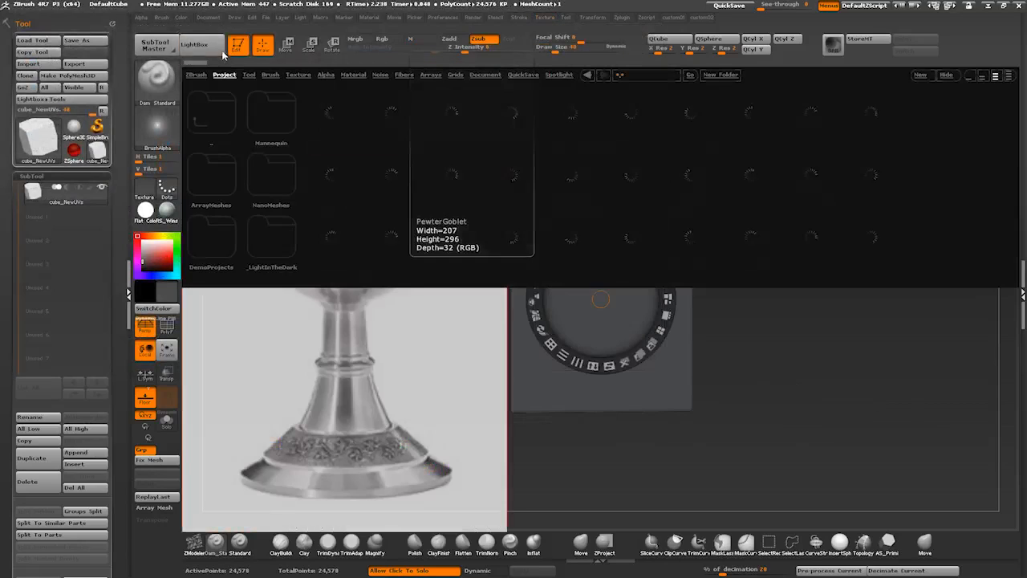
{"action": "left_click", "coordinate": [194, 44]}
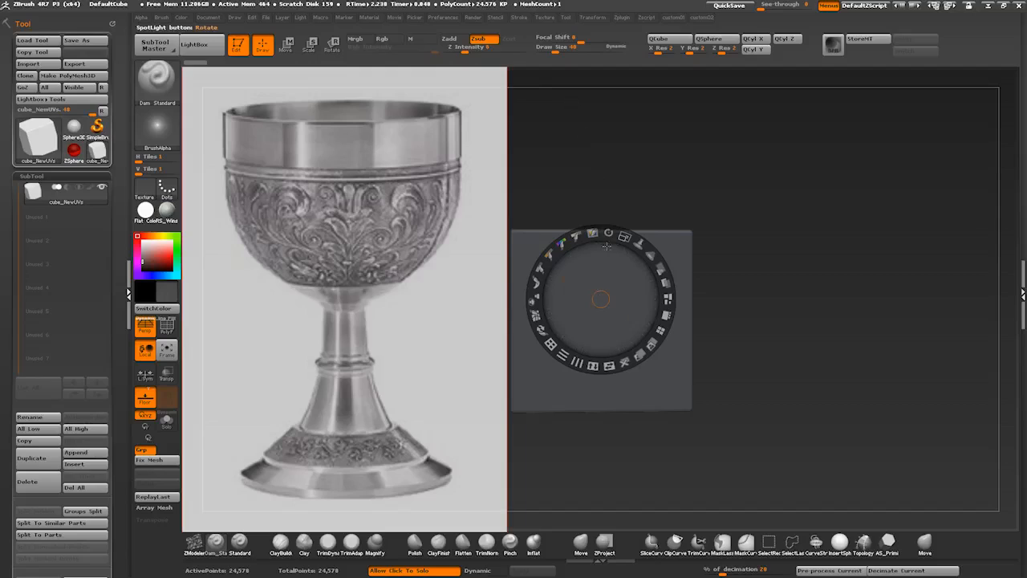
Step: Shrink the goblet reference image in Spotlight, place it beside the cube and leave Spotlight editing
{"action": "left_click_drag", "start_coordinate": [625, 238], "coordinate": [592, 234]}
{"action": "left_click_drag", "start_coordinate": [597, 320], "coordinate": [989, 327]}
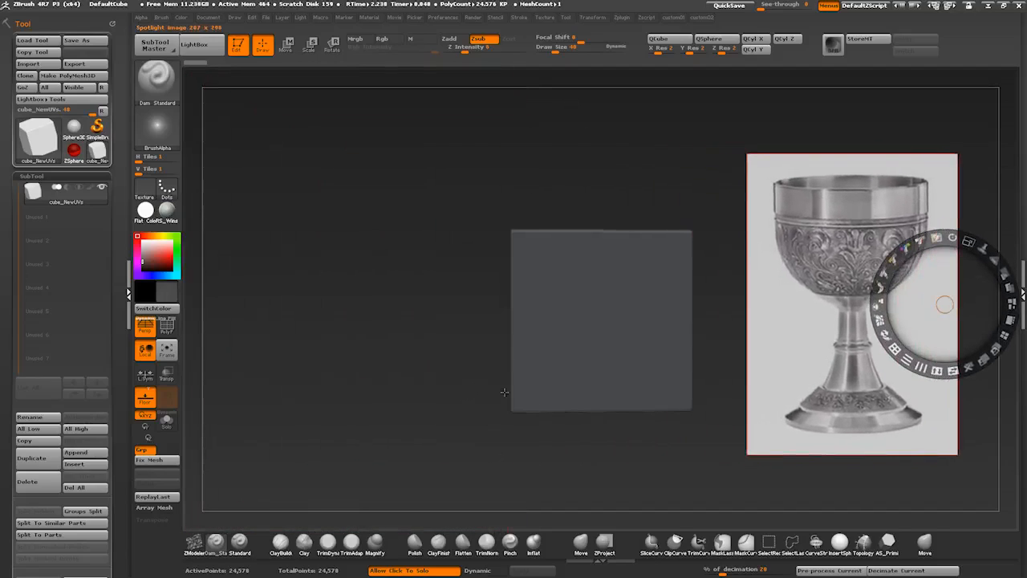
{"action": "key", "text": "z"}
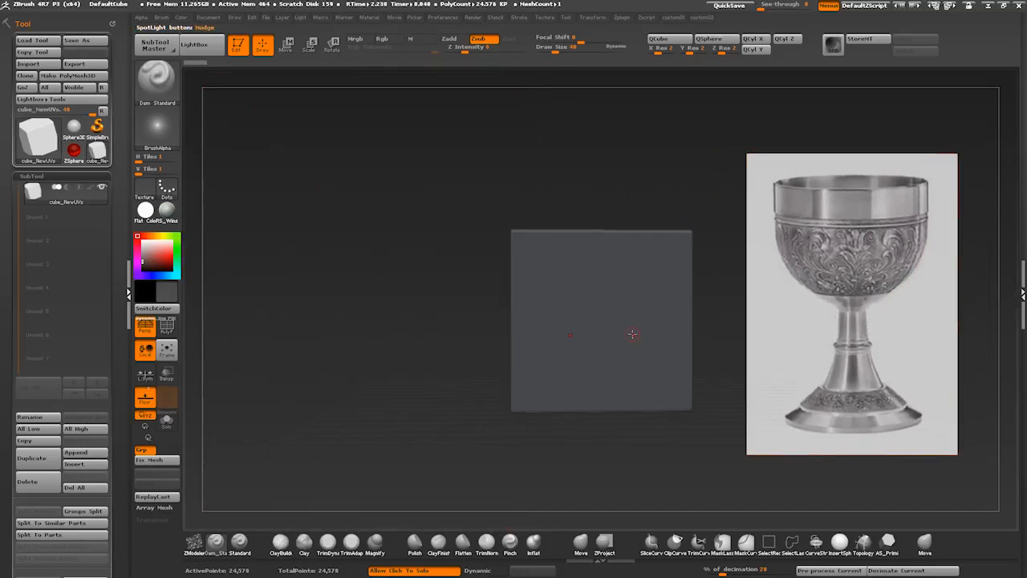
Step: Examine the cube from several angles and distances alongside the fixed goblet reference image
{"action": "mouse_move", "coordinate": [377, 277]}
{"action": "left_mouse_down"}
{"action": "mouse_move", "coordinate": [385, 286]}
{"action": "mouse_move", "coordinate": [340, 298]}
{"action": "mouse_move", "coordinate": [374, 312]}
{"action": "mouse_move", "coordinate": [337, 321]}
{"action": "mouse_move", "coordinate": [337, 339]}
{"action": "mouse_move", "coordinate": [465, 357]}
{"action": "left_mouse_up"}
{"action": "left_click", "coordinate": [580, 542]}
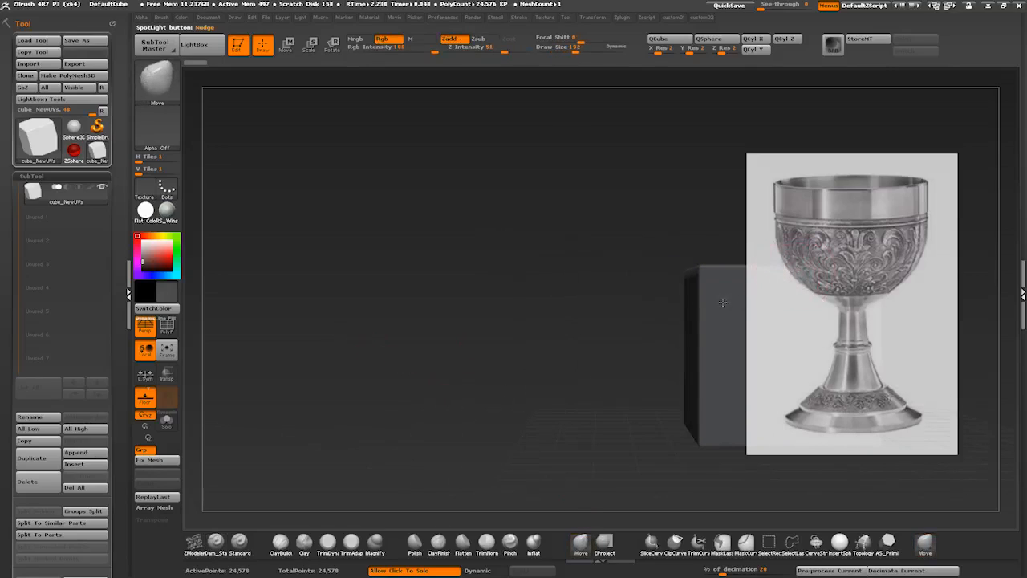
{"action": "mouse_move", "coordinate": [486, 313]}
{"action": "left_mouse_down"}
{"action": "mouse_move", "coordinate": [449, 337]}
{"action": "mouse_move", "coordinate": [438, 321]}
{"action": "mouse_move", "coordinate": [337, 342]}
{"action": "mouse_move", "coordinate": [360, 334]}
{"action": "left_mouse_up"}
{"action": "key", "text": "ctrl"}
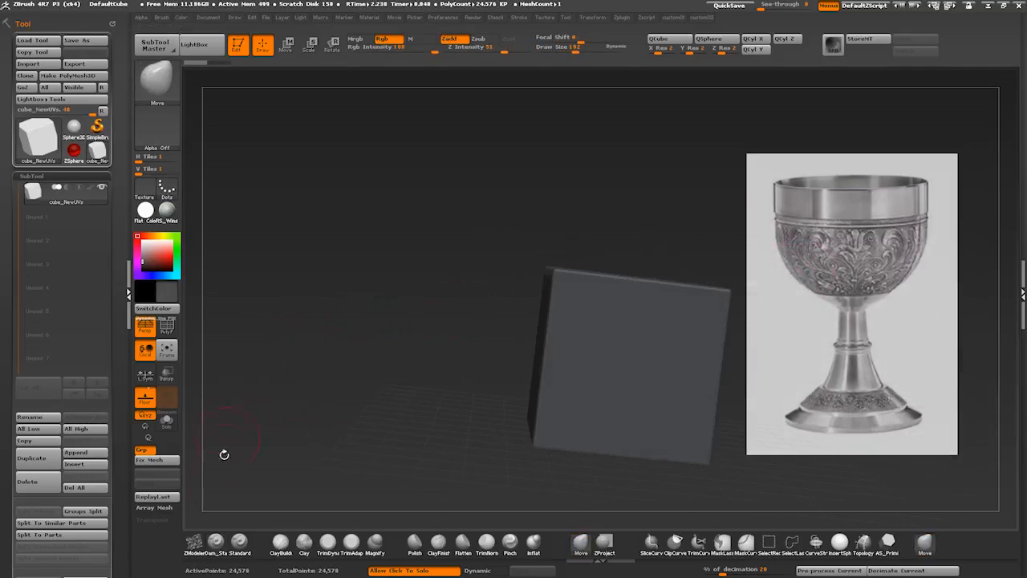
{"action": "left_click", "coordinate": [219, 547]}
{"action": "mouse_move", "coordinate": [282, 393]}
{"action": "left_mouse_down", "text": "alt"}
{"action": "mouse_move", "coordinate": [464, 366]}
{"action": "mouse_move", "coordinate": [349, 282]}
{"action": "mouse_move", "coordinate": [499, 323]}
{"action": "left_mouse_up", "text": "alt"}
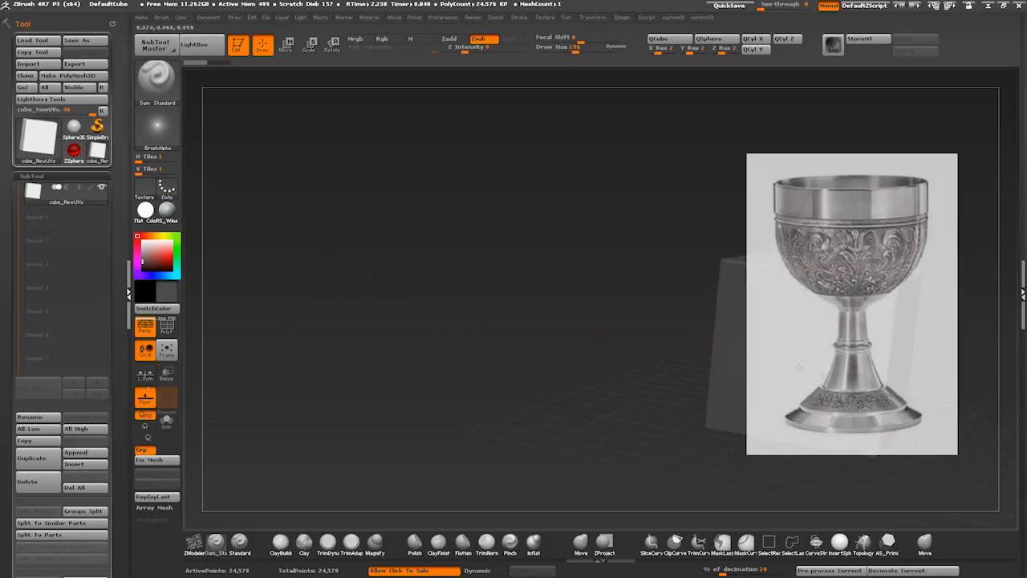
{"action": "left_click_drag", "start_coordinate": [557, 281], "coordinate": [319, 301], "text": "alt"}
{"action": "mouse_move", "coordinate": [301, 328]}
{"action": "left_mouse_down"}
{"action": "mouse_move", "coordinate": [324, 322]}
{"action": "mouse_move", "coordinate": [304, 332]}
{"action": "left_mouse_up"}
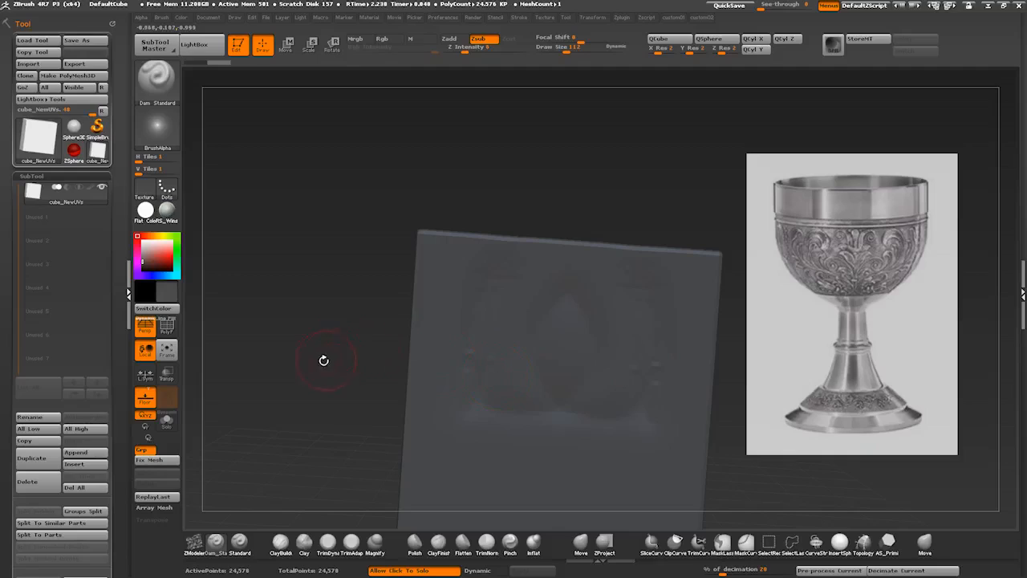
{"action": "left_click_drag", "start_coordinate": [323, 361], "coordinate": [307, 366], "text": "shift"}
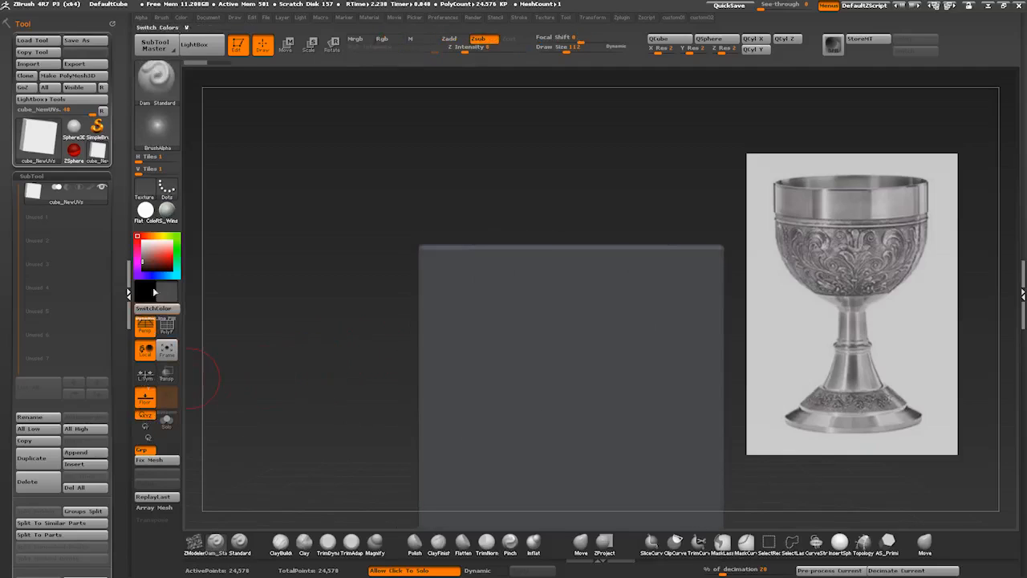
Step: Set the active colour to white
{"action": "left_click_drag", "start_coordinate": [148, 251], "coordinate": [127, 231]}
{"action": "left_click_drag", "start_coordinate": [324, 333], "coordinate": [154, 273], "text": "alt"}
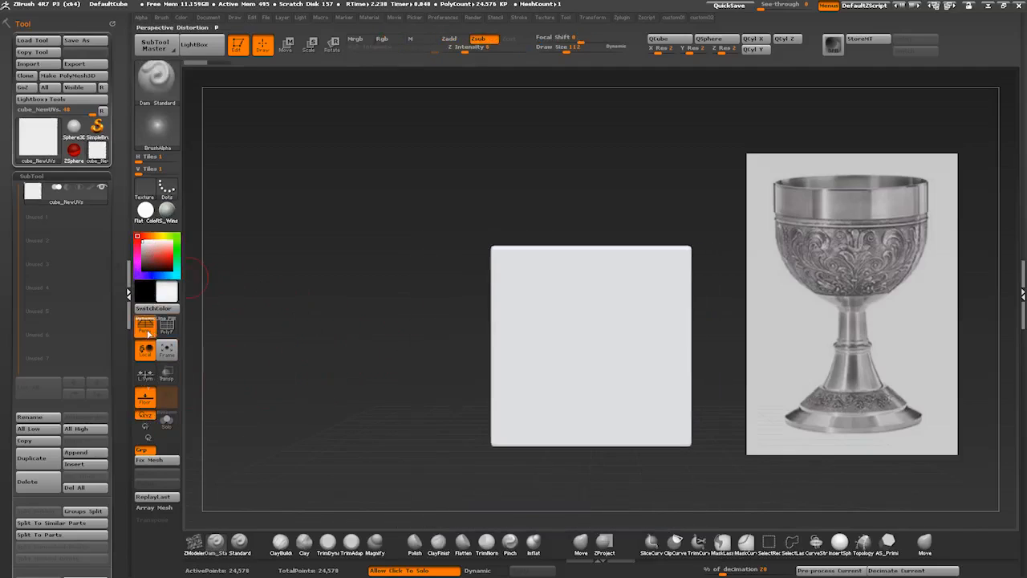
Step: Turn off Spotlight projection in the Dam_Standard brush's Samples settings
{"action": "left_click", "coordinate": [161, 18]}
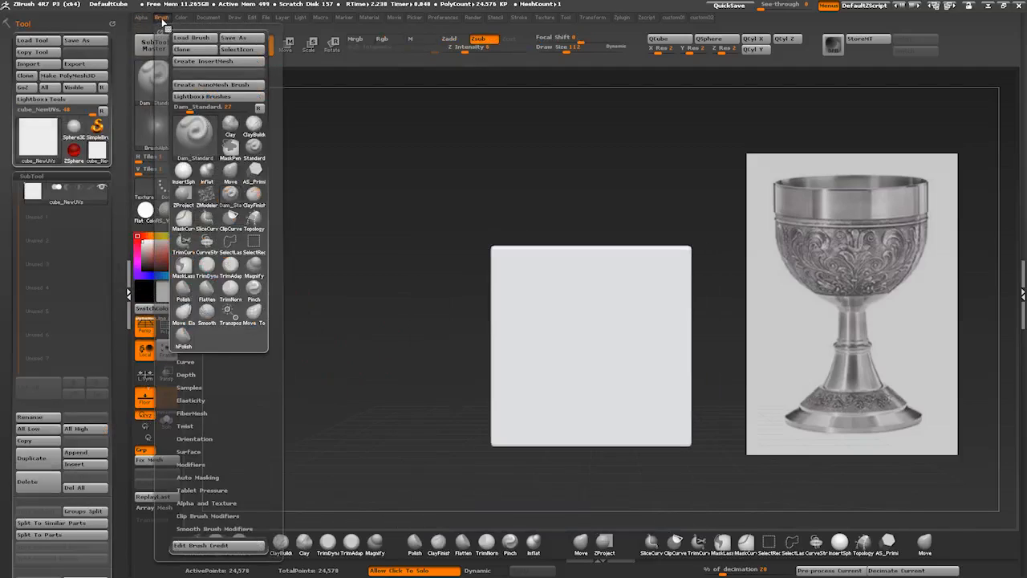
{"action": "left_click_drag", "start_coordinate": [175, 446], "coordinate": [161, 401]}
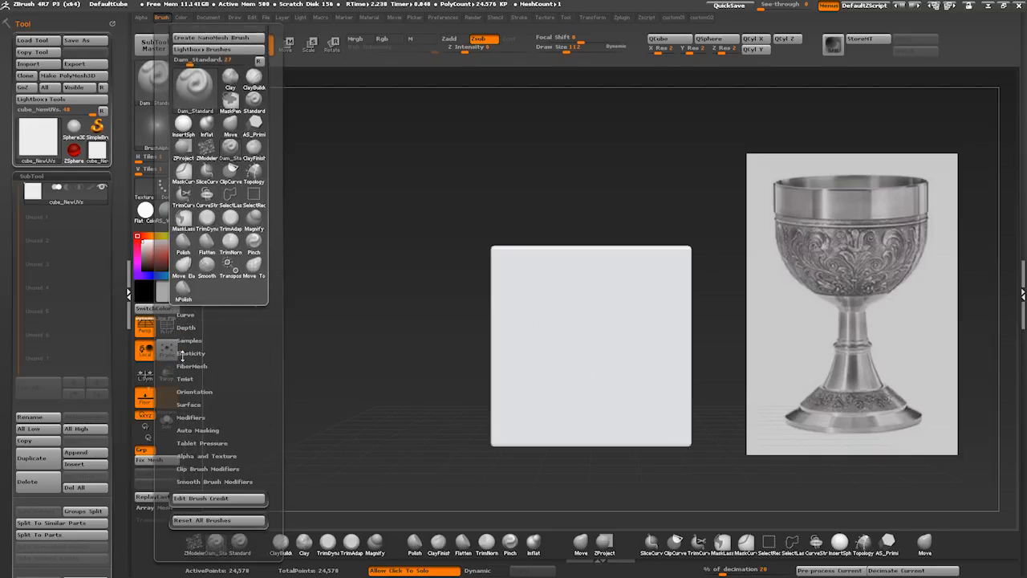
{"action": "left_click", "coordinate": [183, 341]}
{"action": "left_click", "coordinate": [206, 434]}
{"action": "left_click_drag", "start_coordinate": [381, 393], "coordinate": [379, 403], "text": "alt"}
Step: Change the model's material and replace the cube with a Cylinder3D primitive
{"action": "left_click", "coordinate": [167, 212]}
{"action": "left_click", "coordinate": [39, 138]}
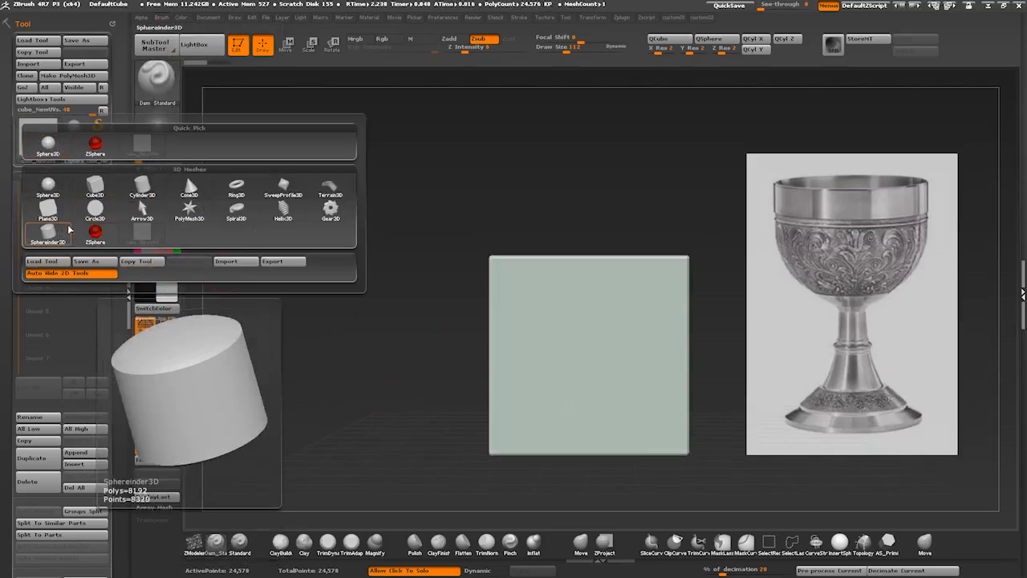
{"action": "left_click", "coordinate": [138, 187]}
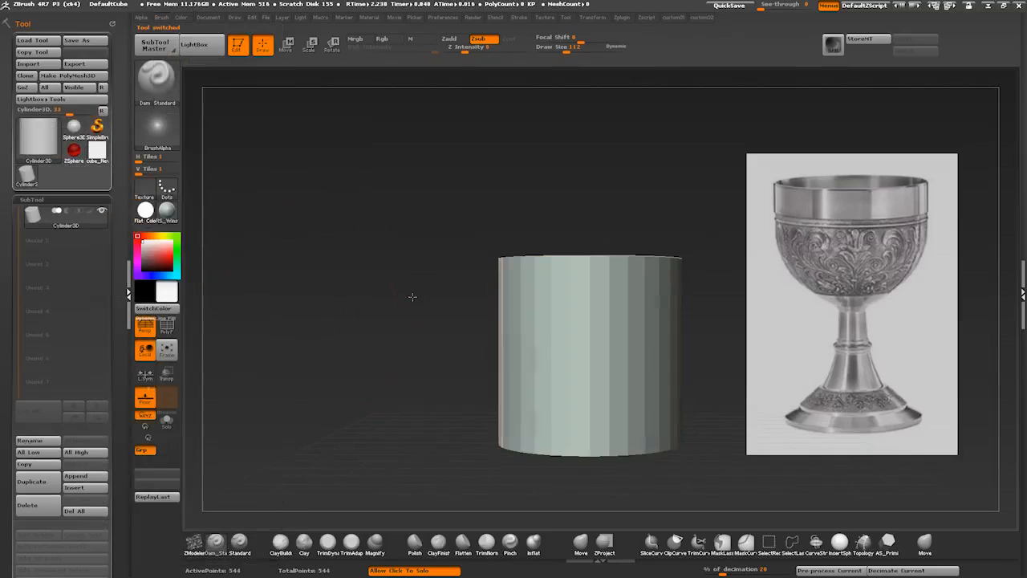
{"action": "left_click", "coordinate": [40, 138]}
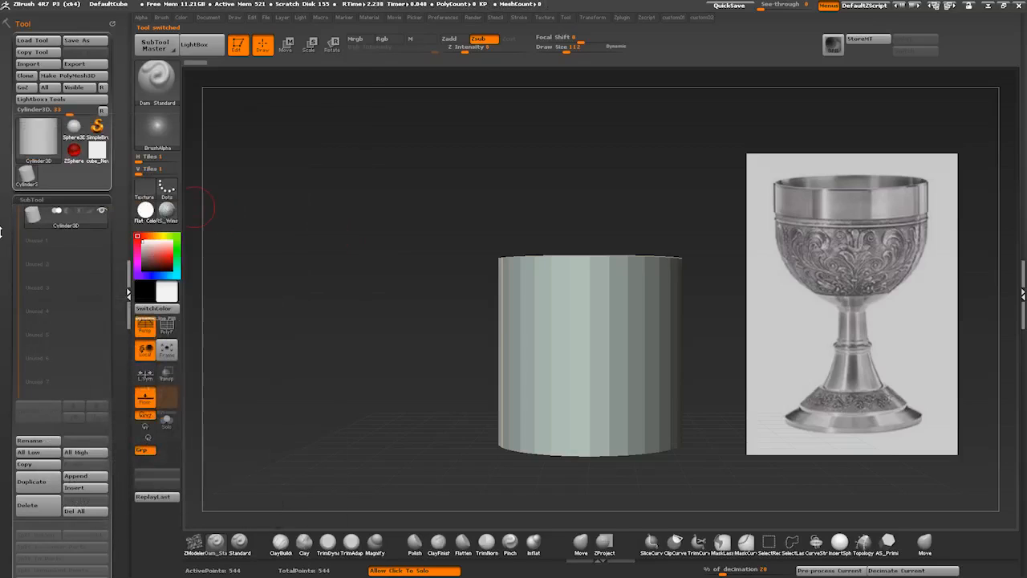
Step: Turn off perspective distortion and show the polyframe on the cylinder
{"action": "left_click_drag", "start_coordinate": [0, 232], "coordinate": [1, 221]}
{"action": "mouse_move", "coordinate": [382, 300]}
{"action": "left_mouse_down"}
{"action": "mouse_move", "coordinate": [383, 325]}
{"action": "mouse_move", "coordinate": [368, 306]}
{"action": "left_mouse_up"}
{"action": "mouse_move", "coordinate": [302, 294]}
{"action": "left_mouse_down", "text": "shift"}
{"action": "mouse_move", "coordinate": [292, 255]}
{"action": "mouse_move", "coordinate": [287, 291]}
{"action": "left_mouse_up", "text": "shift"}
{"action": "left_click_drag", "start_coordinate": [8, 235], "coordinate": [10, 164]}
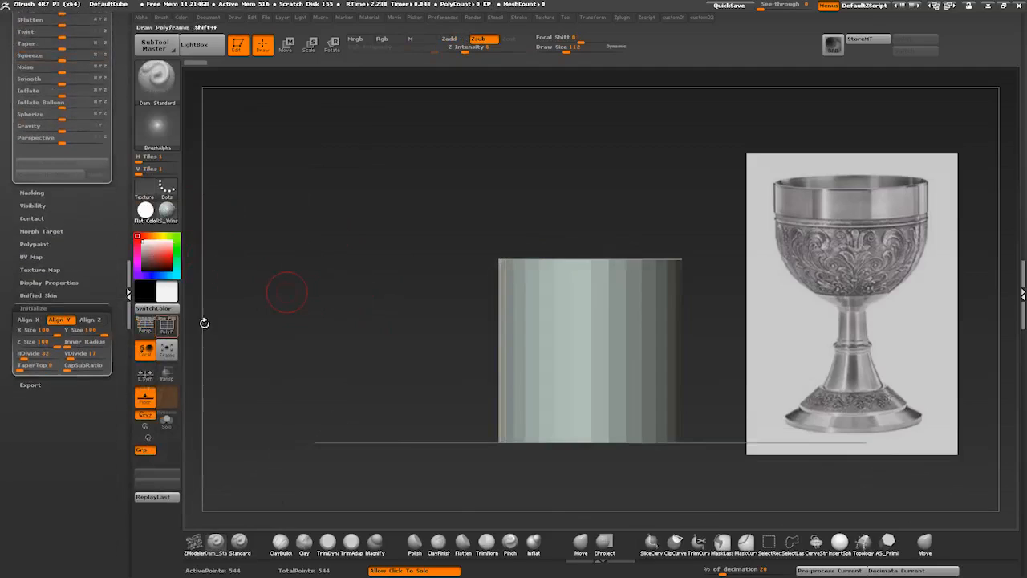
{"action": "left_click", "coordinate": [168, 327]}
{"action": "left_click_drag", "start_coordinate": [327, 362], "coordinate": [158, 379]}
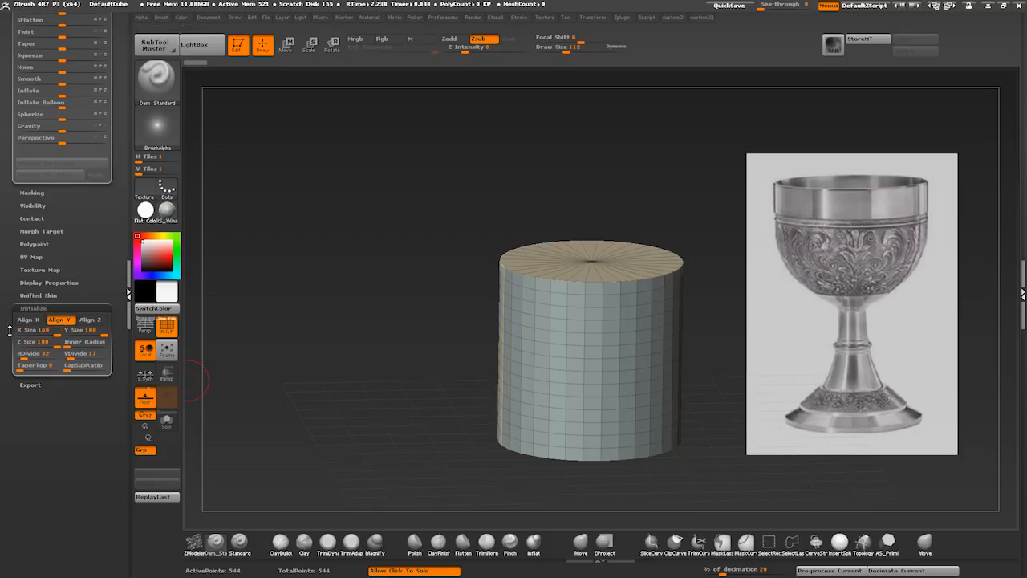
Step: Set the cylinder's HDivide to 8 and lower its VDivide in the Initialize settings
{"action": "mouse_move", "coordinate": [29, 355]}
{"action": "left_mouse_down"}
{"action": "mouse_move", "coordinate": [17, 357]}
{"action": "mouse_move", "coordinate": [40, 358]}
{"action": "left_mouse_up"}
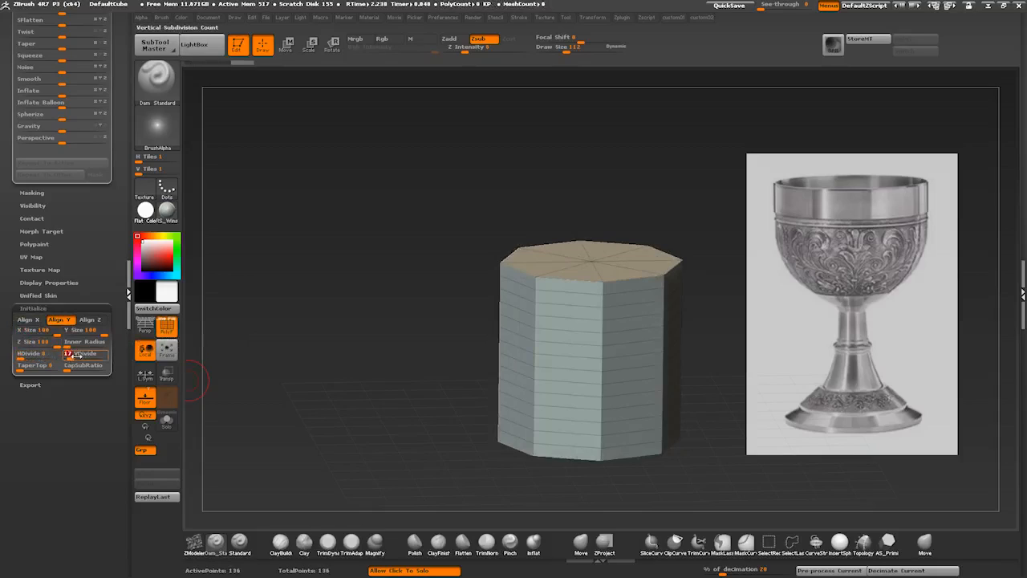
{"action": "left_click_drag", "start_coordinate": [70, 355], "coordinate": [70, 358]}
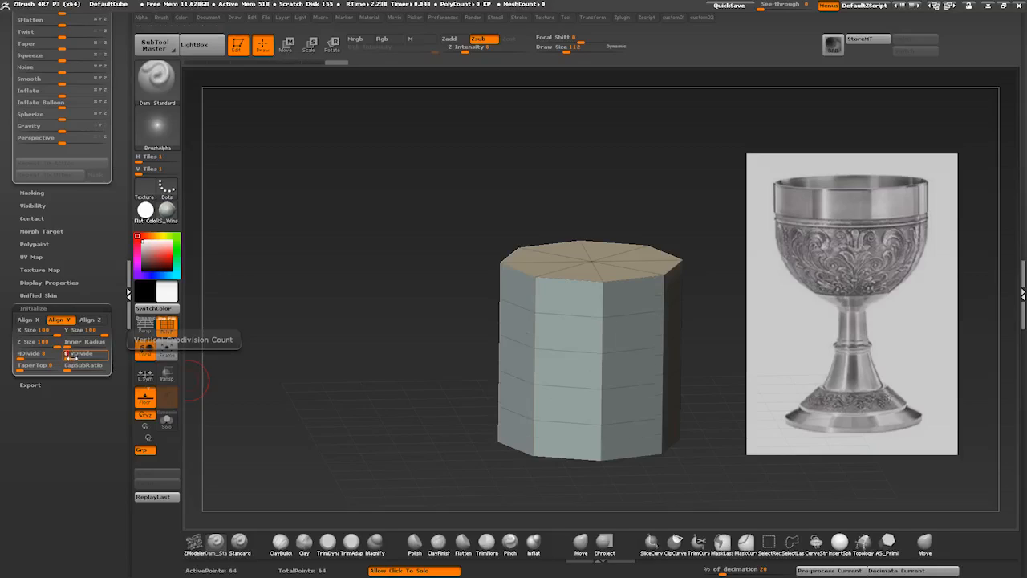
{"action": "left_click_drag", "start_coordinate": [341, 319], "coordinate": [282, 312], "text": "shift"}
{"action": "left_click_drag", "start_coordinate": [345, 301], "coordinate": [330, 363]}
Step: Convert the low-poly cylinder into a PolyMesh3D
{"action": "left_click_drag", "start_coordinate": [118, 240], "coordinate": [119, 481]}
{"action": "left_click", "coordinate": [66, 82]}
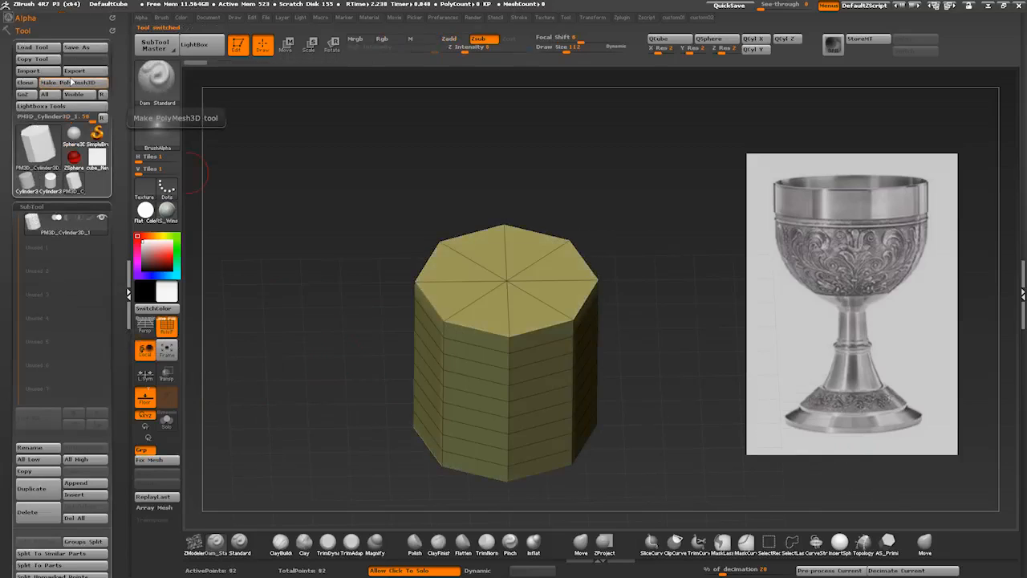
{"action": "left_click_drag", "start_coordinate": [321, 373], "coordinate": [332, 306]}
{"action": "left_click_drag", "start_coordinate": [314, 271], "coordinate": [367, 327]}
Step: Activate radial symmetry around the cylinder's vertical axis
{"action": "key", "text": "1"}
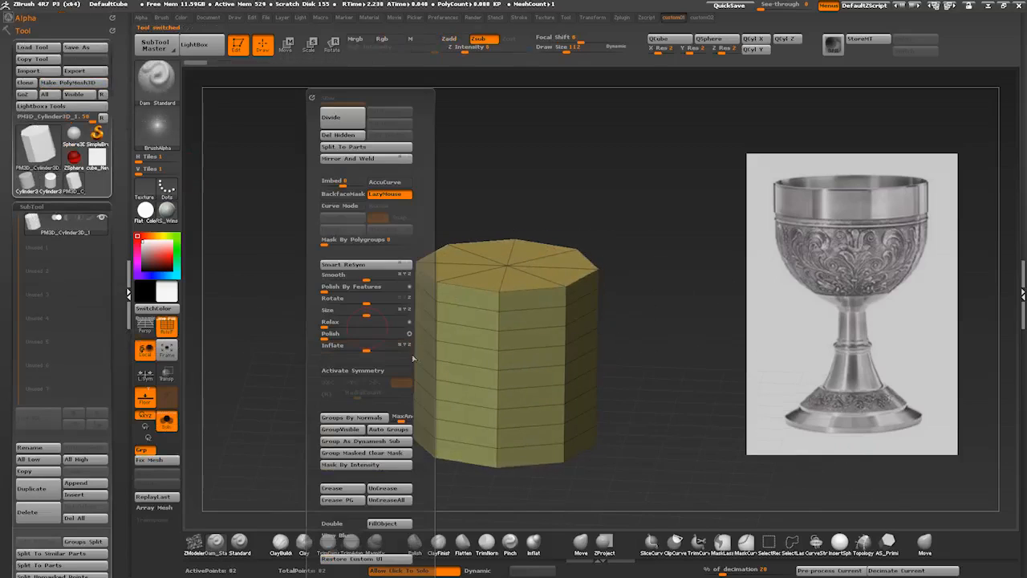
{"action": "left_click", "coordinate": [335, 373]}
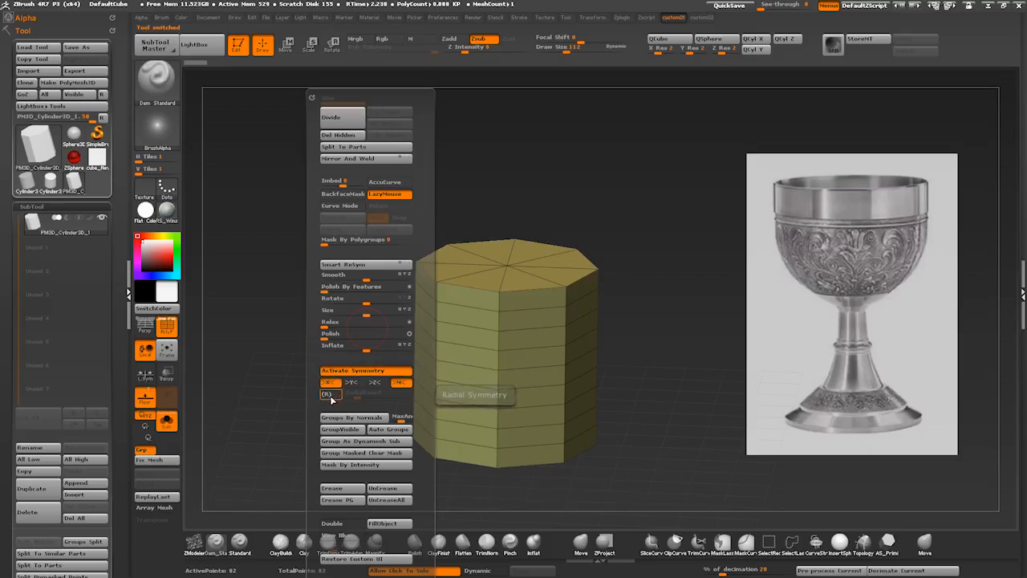
{"action": "left_click", "coordinate": [330, 395]}
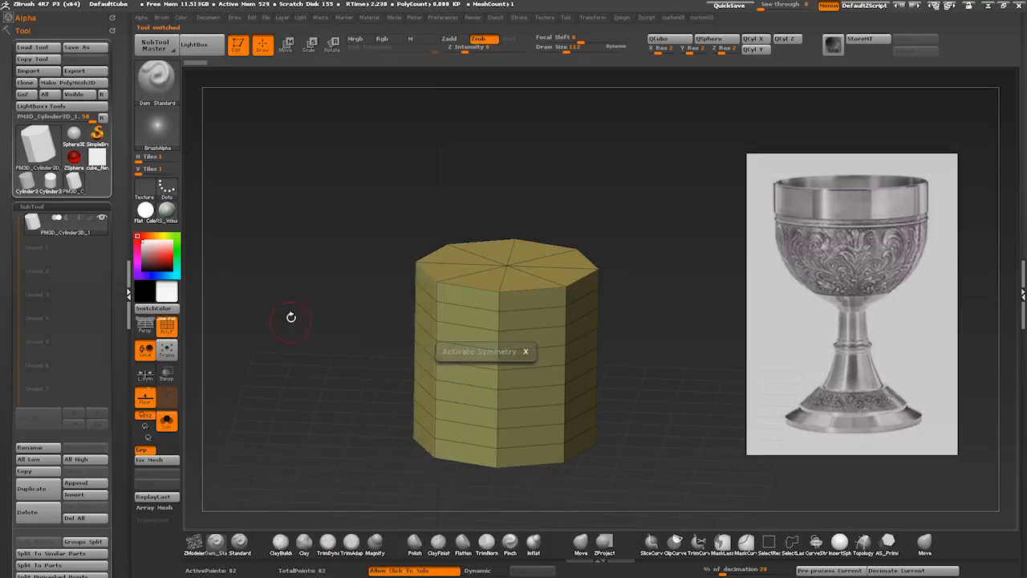
{"action": "left_click_drag", "start_coordinate": [291, 316], "coordinate": [395, 331]}
{"action": "key", "text": "1"}
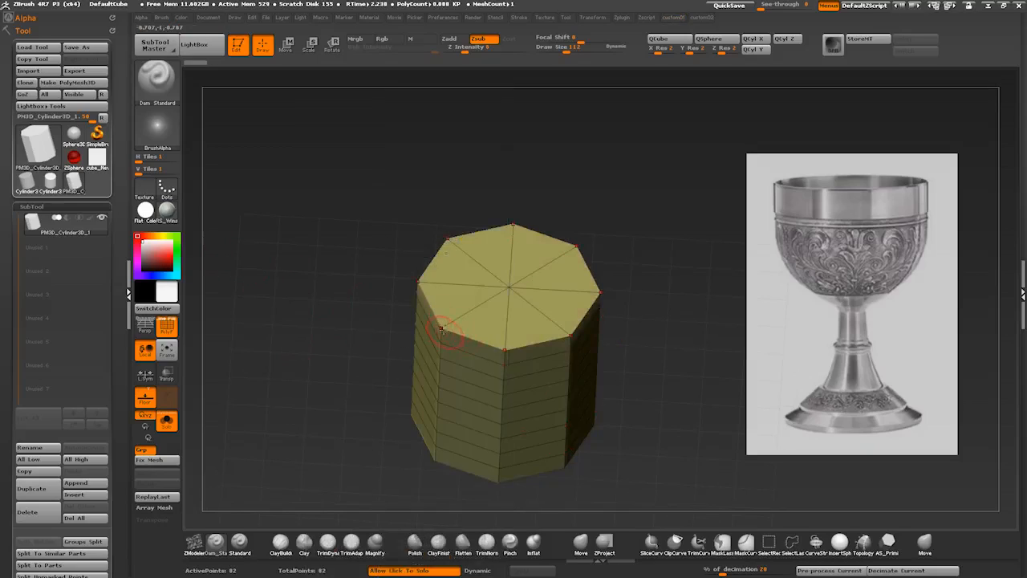
Step: Using the Move brush in side view, pull the cylinder's lower rows inward and upward into a rough stem and flared foot
{"action": "left_click_drag", "start_coordinate": [371, 221], "coordinate": [386, 168], "text": "shift"}
{"action": "left_click_drag", "start_coordinate": [406, 242], "coordinate": [393, 263]}
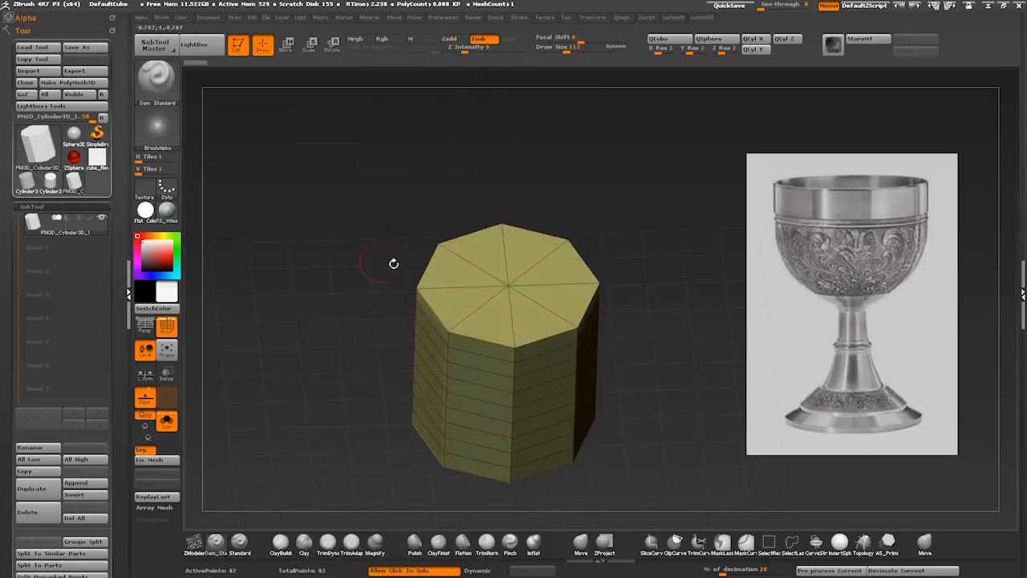
{"action": "key", "text": "b"}
{"action": "key", "text": "m"}
{"action": "key", "text": "v"}
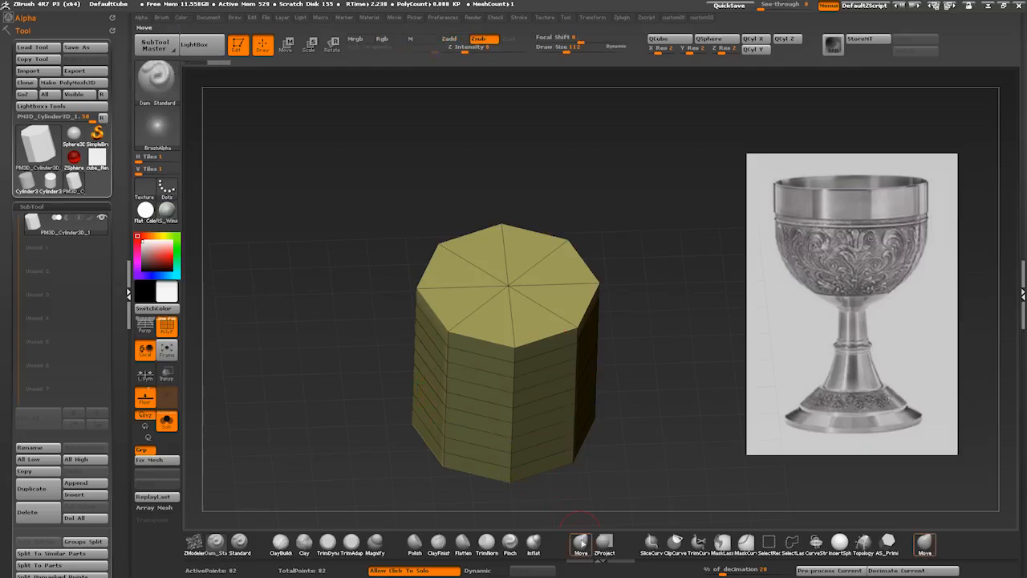
{"action": "left_click_drag", "start_coordinate": [421, 389], "coordinate": [422, 368]}
{"action": "key", "text": "ctrl+z"}
{"action": "left_click_drag", "start_coordinate": [343, 330], "coordinate": [333, 326], "text": "shift"}
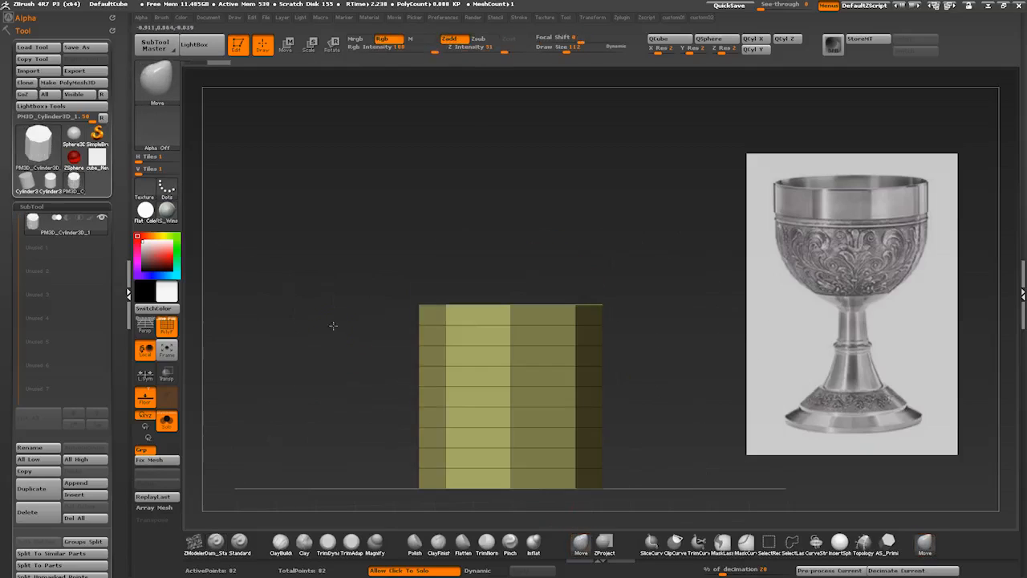
{"action": "left_click_drag", "start_coordinate": [358, 386], "coordinate": [343, 336], "text": "alt"}
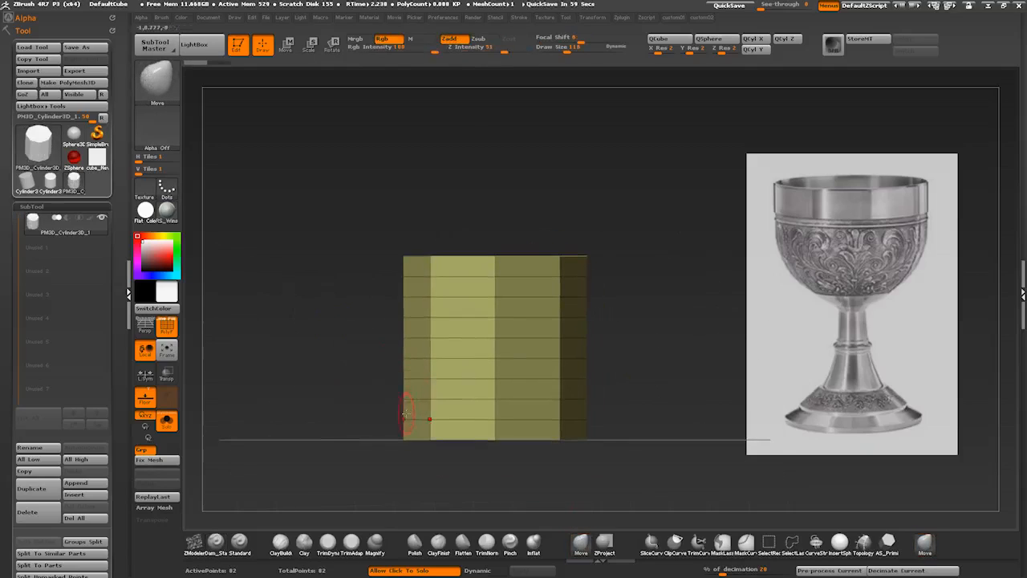
{"action": "left_click_drag", "start_coordinate": [405, 413], "coordinate": [415, 369]}
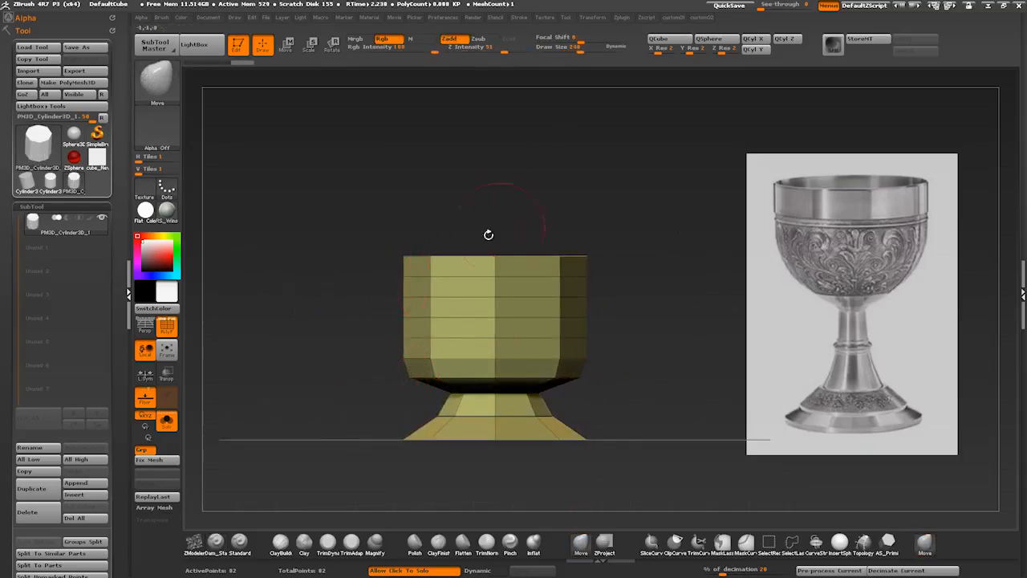
{"action": "key", "text": "bracketleft"}
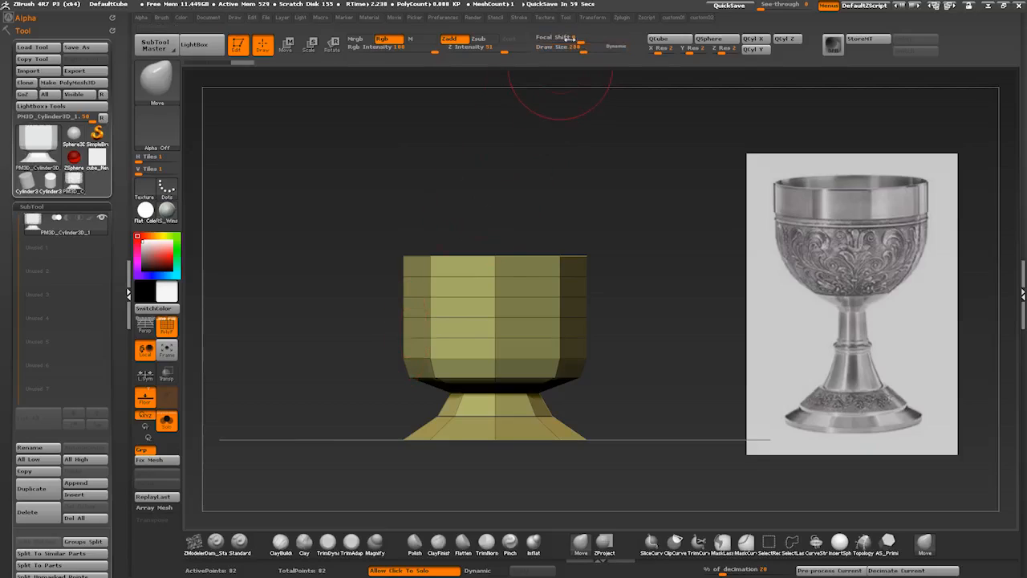
{"action": "key", "text": "shift"}
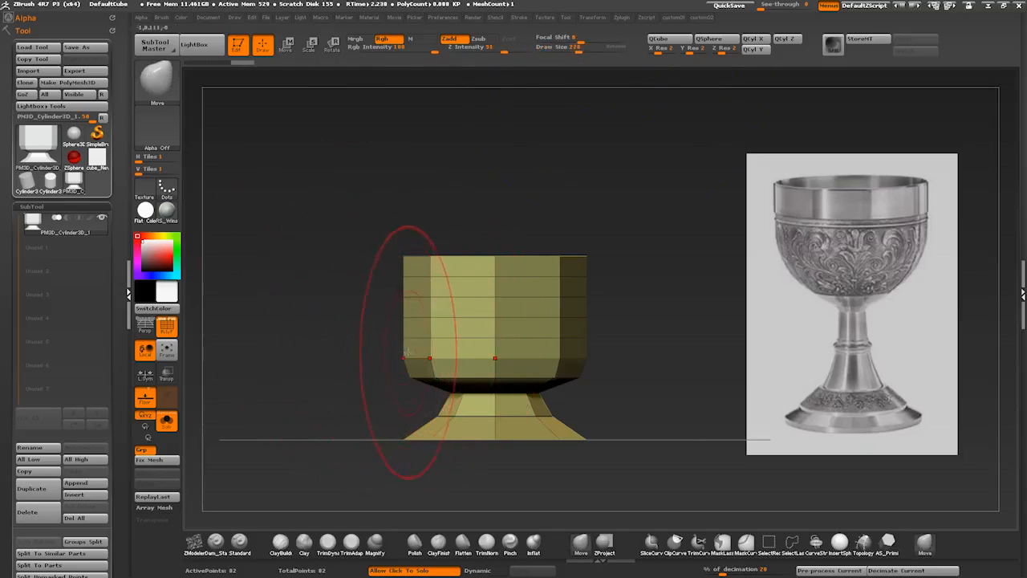
Step: Enlarge the Move brush, raise the cup section and stretch the section below it into a taller, narrower stem
{"action": "mouse_move", "coordinate": [408, 353]}
{"action": "left_mouse_down"}
{"action": "mouse_move", "coordinate": [475, 354]}
{"action": "mouse_move", "coordinate": [468, 362]}
{"action": "left_mouse_up"}
{"action": "key", "text": "ctrl+z"}
{"action": "left_click_drag", "start_coordinate": [564, 49], "coordinate": [570, 49]}
{"action": "mouse_move", "coordinate": [435, 315]}
{"action": "left_mouse_down"}
{"action": "mouse_move", "coordinate": [435, 295]}
{"action": "mouse_move", "coordinate": [438, 328]}
{"action": "mouse_move", "coordinate": [374, 294]}
{"action": "left_mouse_up"}
{"action": "left_click", "coordinate": [440, 358]}
{"action": "left_click_drag", "start_coordinate": [429, 272], "coordinate": [434, 273]}
{"action": "left_click_drag", "start_coordinate": [460, 378], "coordinate": [472, 377]}
Step: Reduce the Move brush size and adjust the cup's rows so the bowl tapers roundly toward the stem
{"action": "left_click_drag", "start_coordinate": [353, 145], "coordinate": [370, 203]}
{"action": "left_click_drag", "start_coordinate": [387, 189], "coordinate": [397, 191]}
{"action": "key", "text": "bracketleft"}
{"action": "left_click_drag", "start_coordinate": [399, 239], "coordinate": [403, 242]}
{"action": "left_click_drag", "start_coordinate": [427, 273], "coordinate": [429, 279]}
{"action": "left_click", "coordinate": [348, 257]}
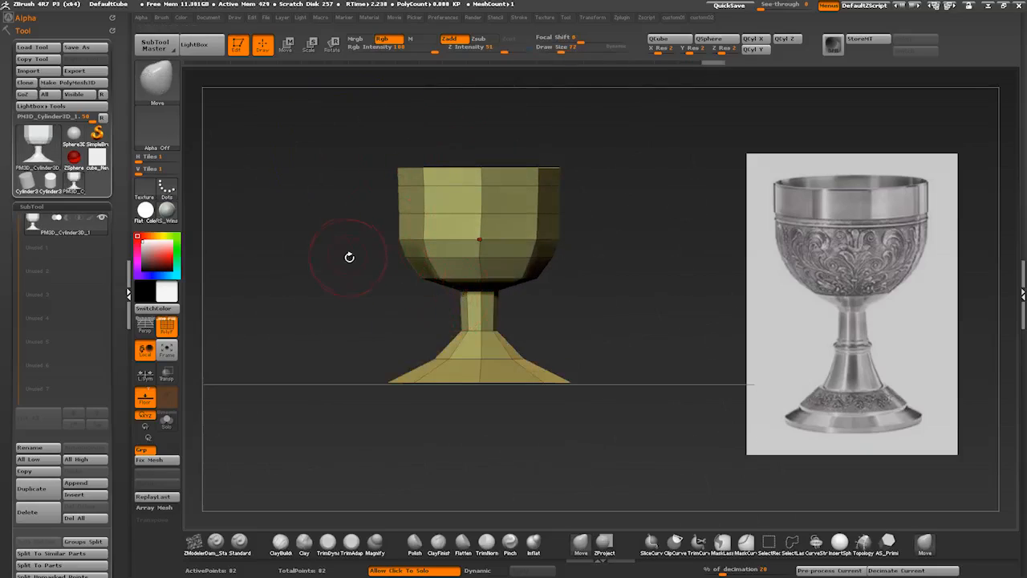
Step: Raise the rim slightly, pull the bowl's side in and narrow the goblet's foot with the Move brush
{"action": "left_click_drag", "start_coordinate": [404, 168], "coordinate": [406, 164]}
{"action": "left_click_drag", "start_coordinate": [412, 239], "coordinate": [409, 240]}
{"action": "key", "text": "bracketright"}
{"action": "left_click_drag", "start_coordinate": [457, 340], "coordinate": [457, 333]}
{"action": "left_click_drag", "start_coordinate": [393, 384], "coordinate": [428, 383]}
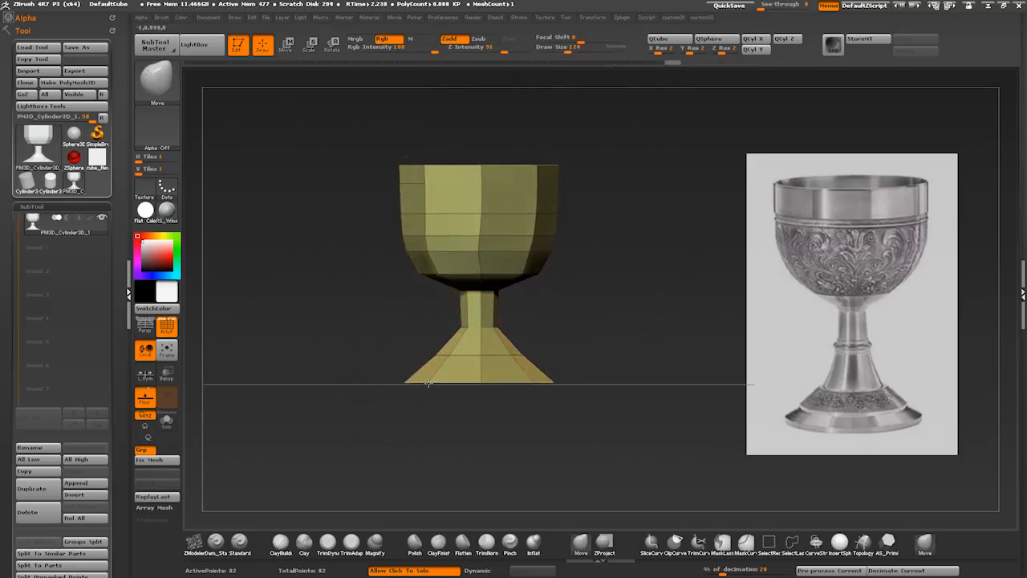
{"action": "left_click_drag", "start_coordinate": [353, 321], "coordinate": [323, 356]}
Step: Refine the bowl and the narrow stem with a smaller Move brush to match the reference profile
{"action": "left_click_drag", "start_coordinate": [483, 181], "coordinate": [481, 180]}
{"action": "key", "text": "bracketleft"}
{"action": "mouse_move", "coordinate": [423, 275]}
{"action": "left_mouse_down"}
{"action": "mouse_move", "coordinate": [459, 280]}
{"action": "mouse_move", "coordinate": [424, 264]}
{"action": "left_mouse_up"}
{"action": "key", "text": "ctrl+z"}
{"action": "key", "text": "bracketleft"}
{"action": "left_click_drag", "start_coordinate": [449, 322], "coordinate": [463, 327]}
{"action": "left_click_drag", "start_coordinate": [298, 333], "coordinate": [298, 323], "text": "shift"}
Step: Turn on Dynamic Subdivision to preview the smoothed goblet and switch to the ZModeler brush
{"action": "key", "text": "2"}
{"action": "left_click", "coordinate": [282, 162]}
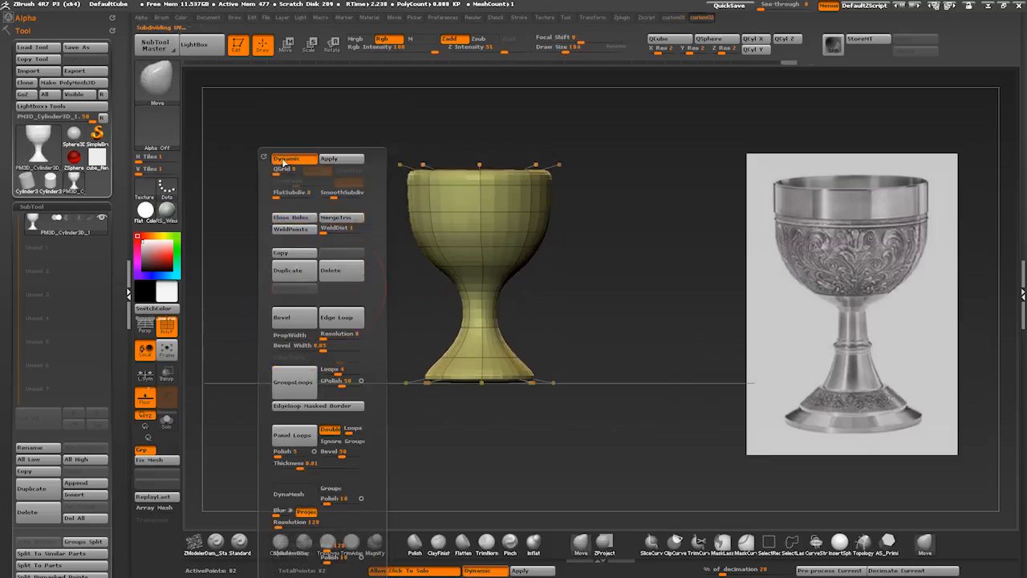
{"action": "mouse_move", "coordinate": [251, 201]}
{"action": "left_mouse_down"}
{"action": "mouse_move", "coordinate": [257, 234]}
{"action": "mouse_move", "coordinate": [292, 277]}
{"action": "left_mouse_up"}
{"action": "left_click_drag", "start_coordinate": [289, 291], "coordinate": [278, 340], "text": "alt"}
{"action": "left_click", "coordinate": [192, 545]}
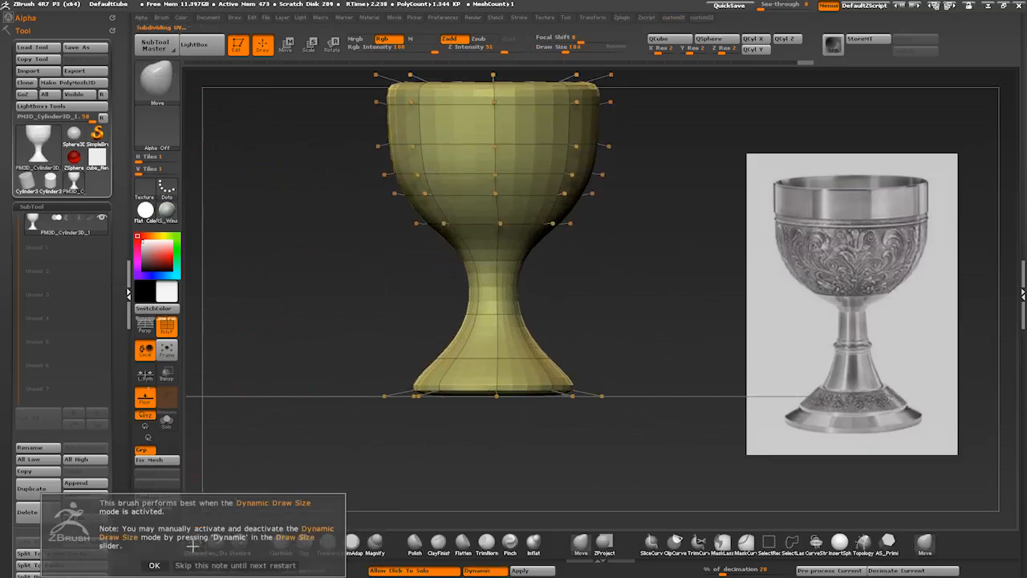
{"action": "left_click", "coordinate": [184, 565]}
{"action": "left_click", "coordinate": [193, 543]}
{"action": "key", "text": "F1"}
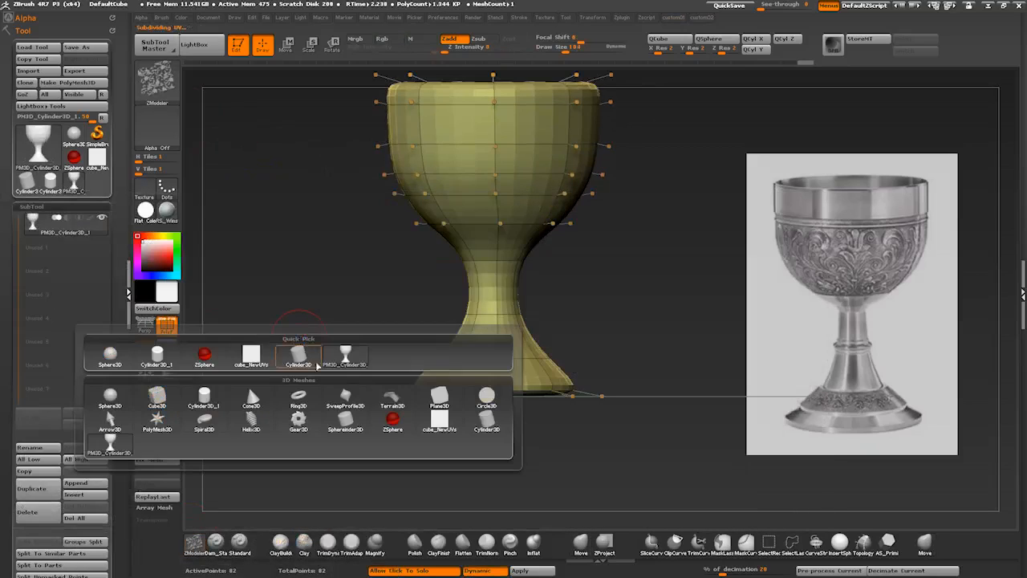
{"action": "left_click_drag", "start_coordinate": [331, 238], "coordinate": [336, 290]}
{"action": "key", "text": "b"}
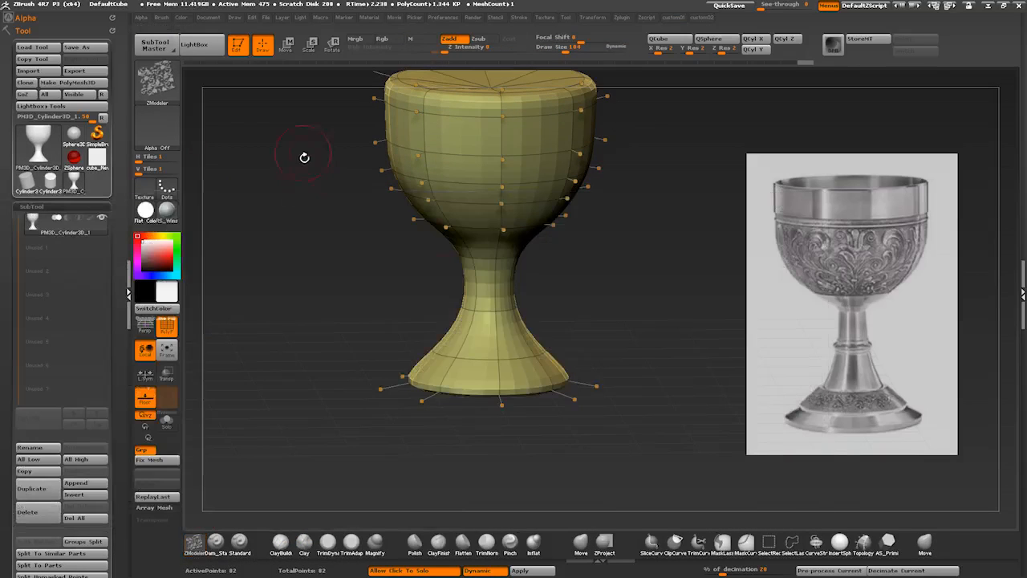
Step: Crease the edge loops at the goblet's rim, stem and foot with Crease EdgeLoop Complete, with Dynamic Subdivision off while editing and on again to finish
{"action": "key", "text": "shift+d"}
{"action": "left_click_drag", "start_coordinate": [259, 184], "coordinate": [263, 162]}
{"action": "key", "text": "space"}
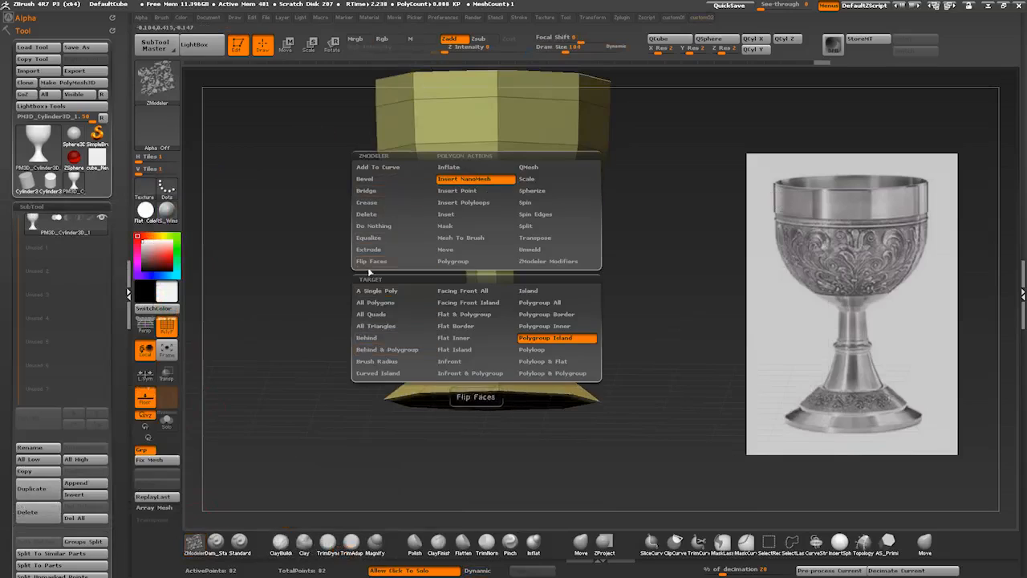
{"action": "left_click", "coordinate": [363, 205]}
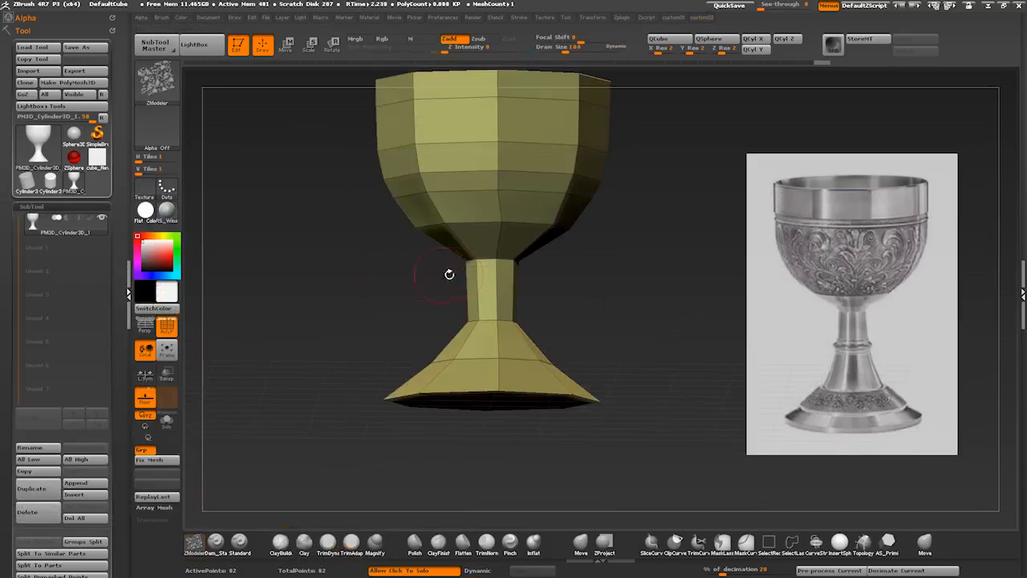
{"action": "key", "text": "space"}
{"action": "left_click", "coordinate": [388, 345]}
{"action": "left_click_drag", "start_coordinate": [308, 279], "coordinate": [310, 341]}
{"action": "left_click_drag", "start_coordinate": [310, 413], "coordinate": [386, 315]}
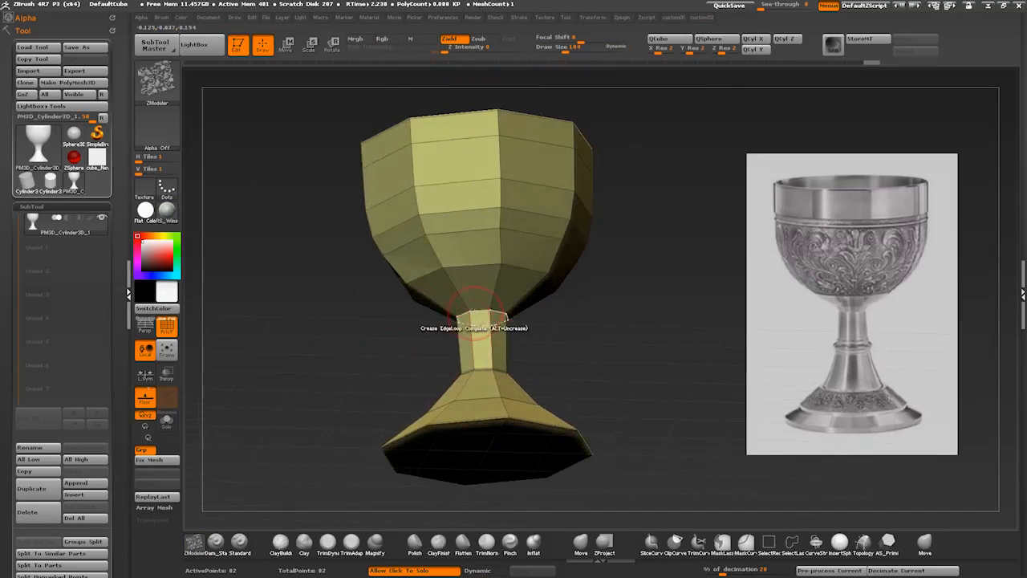
{"action": "key", "text": "2"}
{"action": "left_click", "coordinate": [337, 160]}
Step: Inset the cup's top face with ZModeler's Inset action, using the Flat Island target and Inset Region
{"action": "left_click_drag", "start_coordinate": [247, 168], "coordinate": [308, 240], "text": "shift"}
{"action": "left_click_drag", "start_coordinate": [309, 241], "coordinate": [322, 353], "text": "alt"}
{"action": "key", "text": "space"}
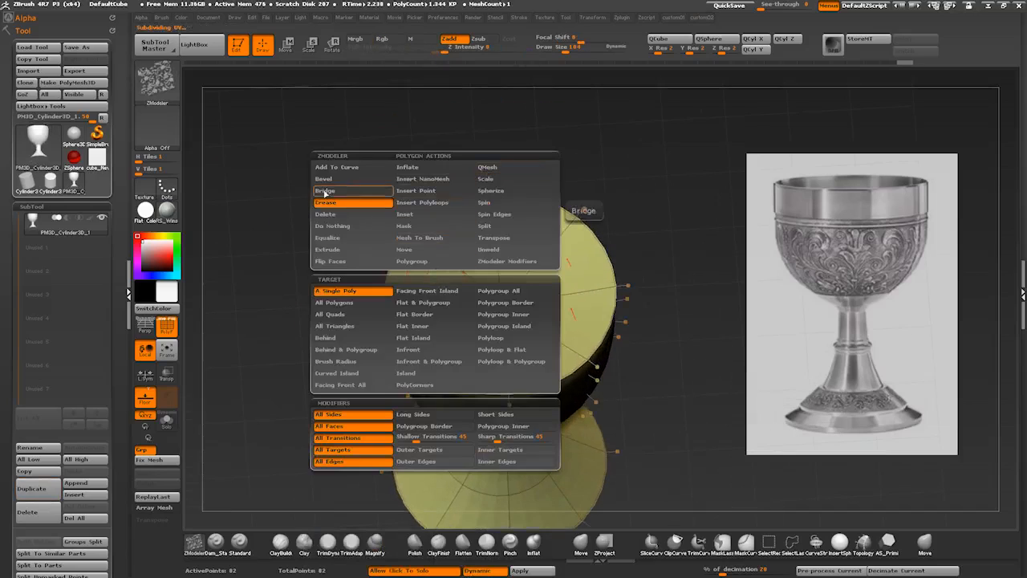
{"action": "left_click", "coordinate": [404, 213]}
{"action": "key", "text": "space"}
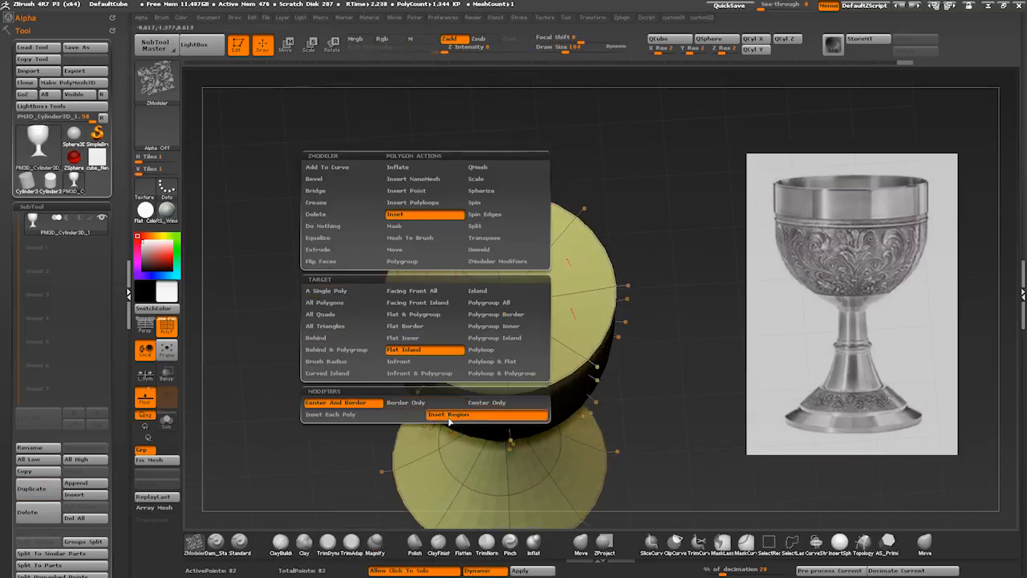
{"action": "left_click", "coordinate": [403, 352]}
{"action": "mouse_move", "coordinate": [450, 272]}
{"action": "left_mouse_down"}
{"action": "mouse_move", "coordinate": [474, 284]}
{"action": "mouse_move", "coordinate": [443, 283]}
{"action": "left_mouse_up"}
{"action": "key", "text": "ctrl+z"}
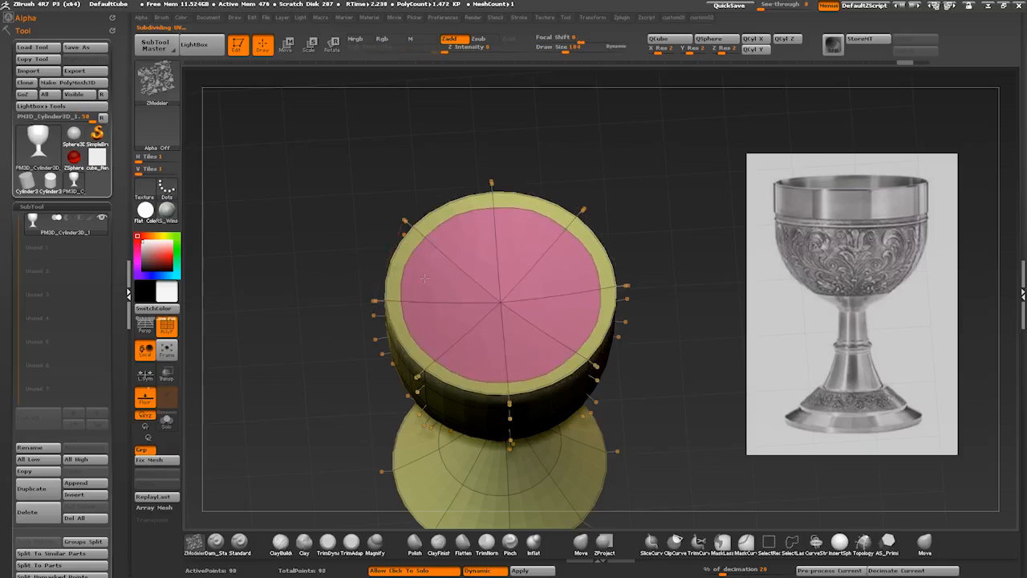
Step: Try to extrude the inset top face into the cup with ZModeler's Extrude action on a Flat Island
{"action": "left_click_drag", "start_coordinate": [327, 280], "coordinate": [327, 250]}
{"action": "key", "text": "space"}
{"action": "key", "text": "space"}
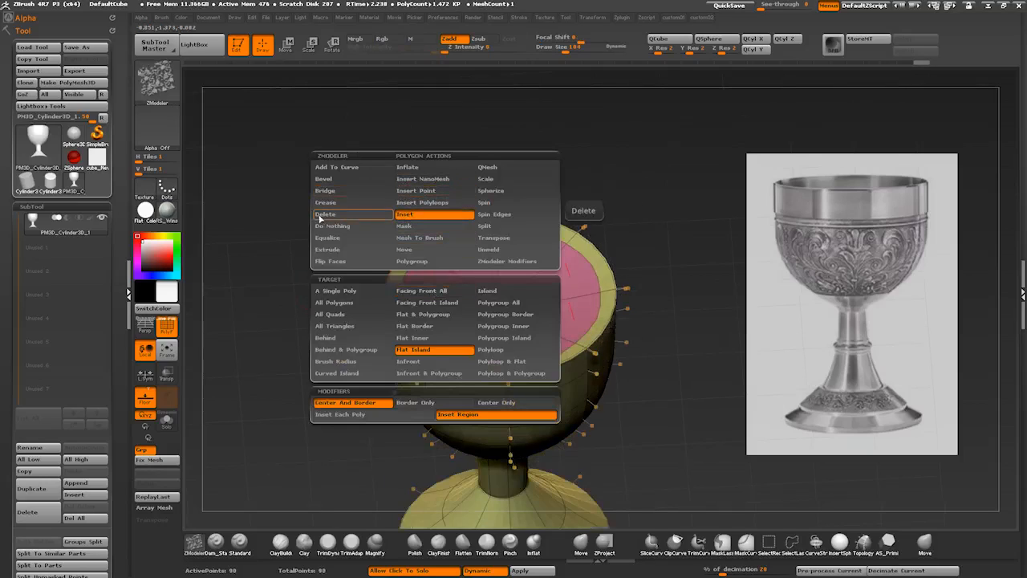
{"action": "left_click", "coordinate": [327, 250]}
{"action": "left_click_drag", "start_coordinate": [358, 257], "coordinate": [358, 238]}
{"action": "key", "text": "space"}
{"action": "key", "text": "space"}
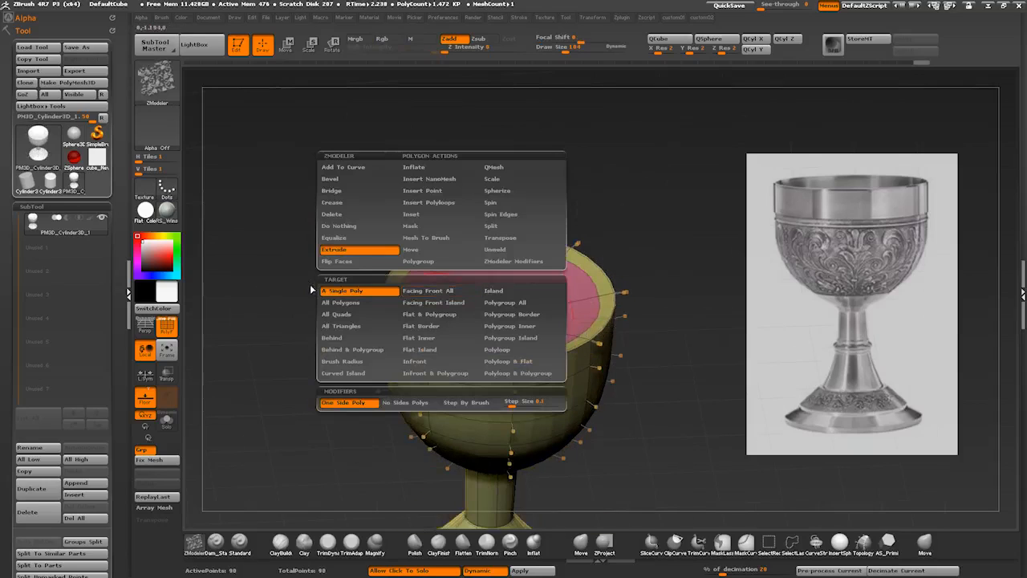
{"action": "left_click", "coordinate": [419, 351]}
{"action": "left_click_drag", "start_coordinate": [393, 294], "coordinate": [543, 458]}
{"action": "left_click_drag", "start_coordinate": [310, 358], "coordinate": [284, 369]}
{"action": "key", "text": "ctrl+z"}
{"action": "key", "text": "1"}
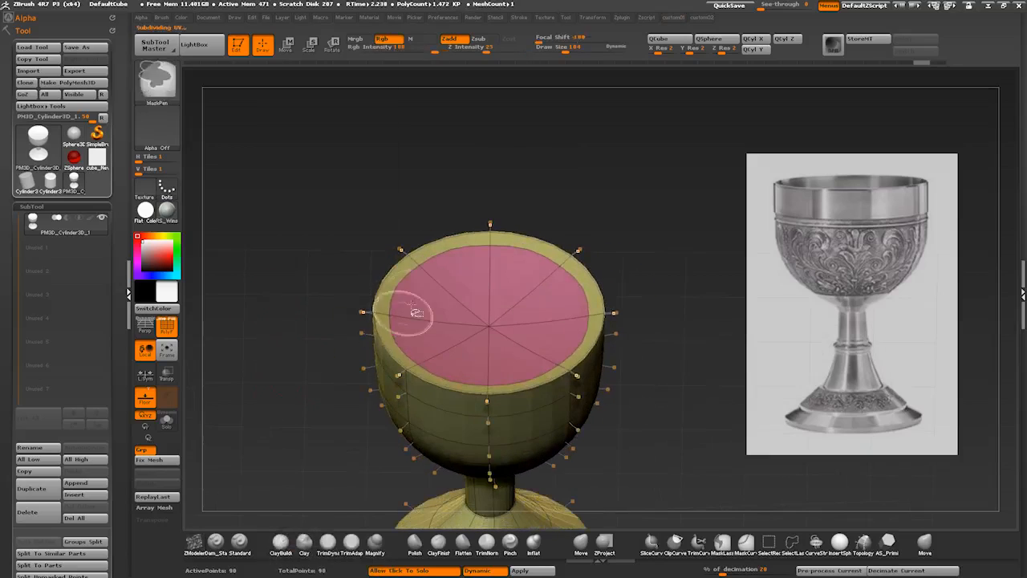
Step: Switch to Transpose Move, mask everything except the inset top and place a vertical transpose line in side view
{"action": "left_click", "coordinate": [289, 46]}
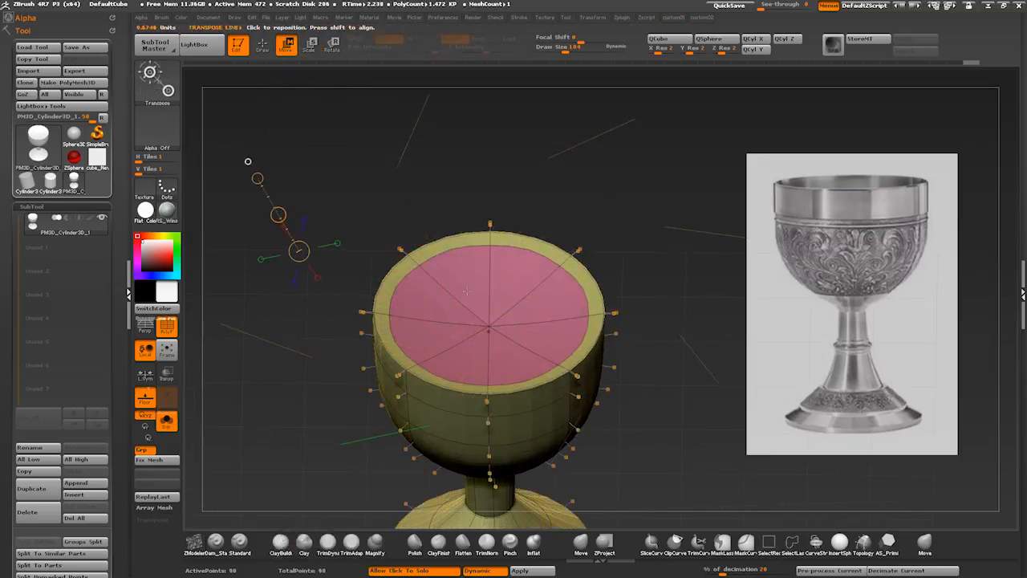
{"action": "left_click_drag", "start_coordinate": [330, 293], "coordinate": [297, 357]}
{"action": "right_click", "coordinate": [331, 301]}
{"action": "left_click_drag", "start_coordinate": [485, 321], "coordinate": [334, 243], "text": "shift"}
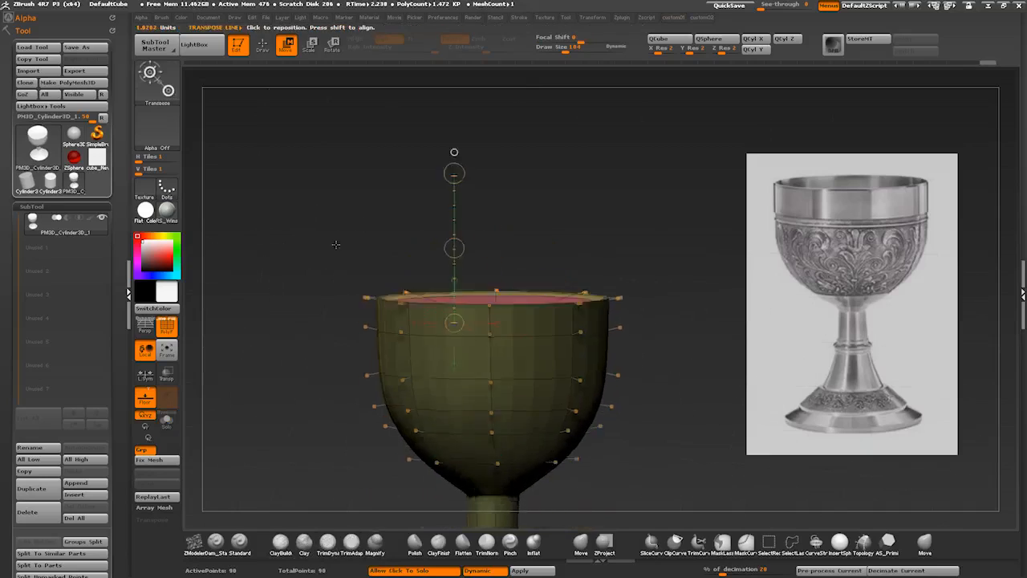
Step: Try to extrude the inset top along the transpose line and scale it from the top view
{"action": "left_click_drag", "start_coordinate": [454, 248], "coordinate": [451, 227], "text": "ctrl"}
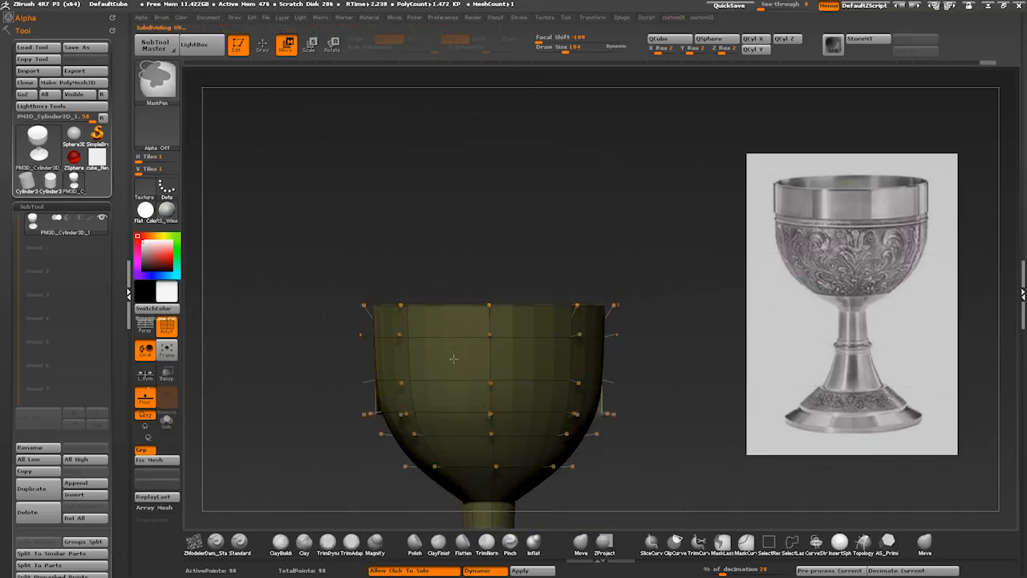
{"action": "left_click_drag", "start_coordinate": [457, 394], "coordinate": [457, 395], "text": "ctrl"}
{"action": "mouse_move", "coordinate": [276, 295]}
{"action": "left_mouse_down"}
{"action": "mouse_move", "coordinate": [281, 374]}
{"action": "mouse_move", "coordinate": [273, 305]}
{"action": "left_mouse_up"}
{"action": "key", "text": "ctrl+z"}
{"action": "mouse_move", "coordinate": [453, 251]}
{"action": "left_mouse_down", "text": "ctrl"}
{"action": "mouse_move", "coordinate": [452, 234]}
{"action": "mouse_move", "coordinate": [451, 248]}
{"action": "left_mouse_up", "text": "ctrl"}
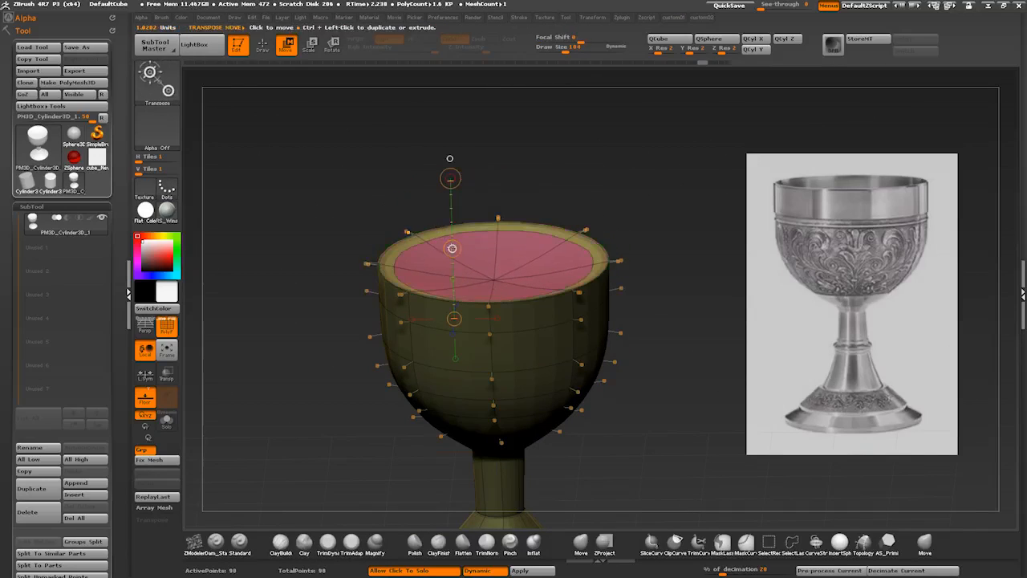
{"action": "left_click_drag", "start_coordinate": [334, 223], "coordinate": [327, 304], "text": "shift"}
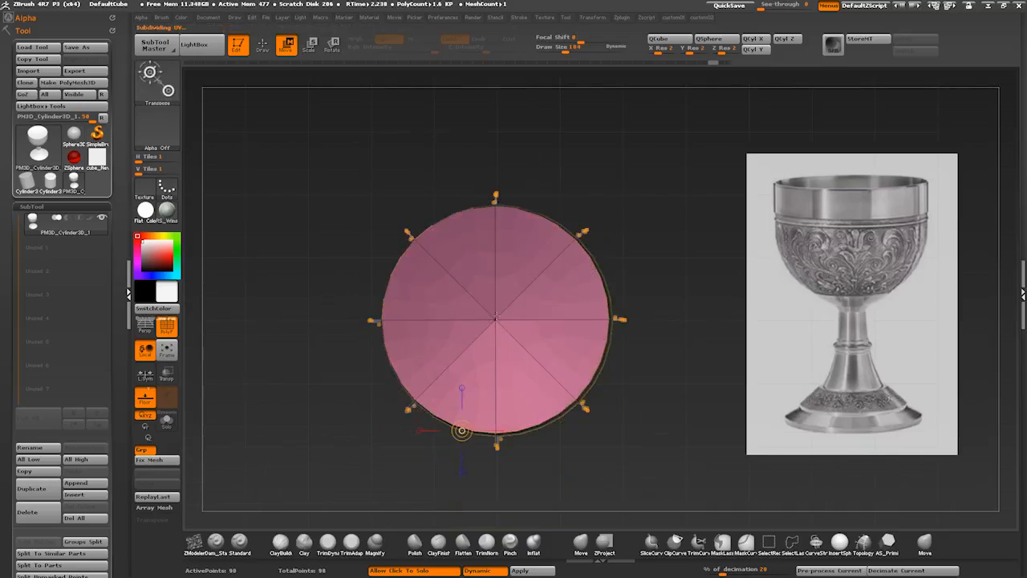
{"action": "key", "text": "e"}
{"action": "left_click_drag", "start_coordinate": [369, 445], "coordinate": [358, 390]}
{"action": "key", "text": "ctrl+z"}
{"action": "key", "text": "ctrl+z"}
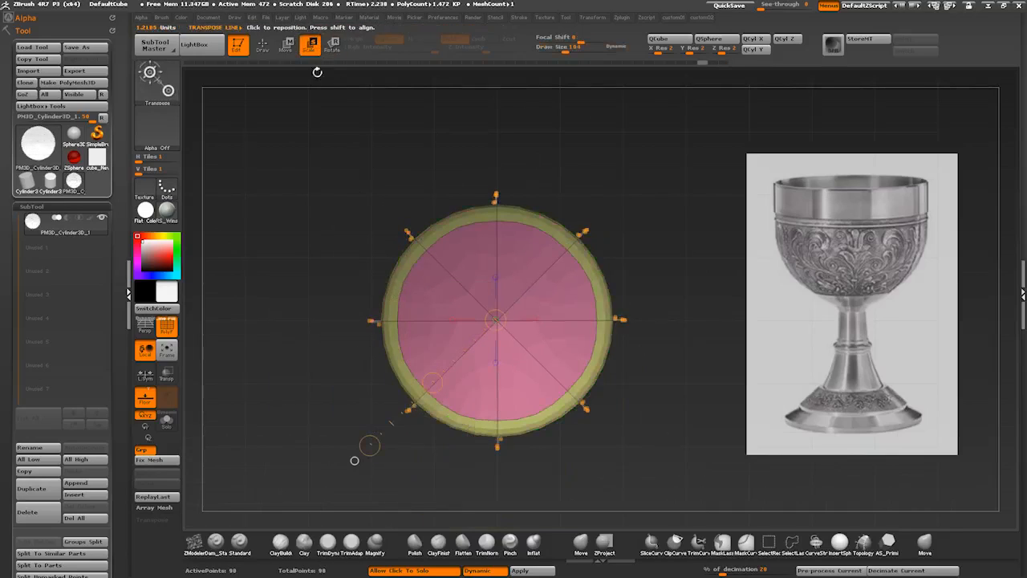
{"action": "key", "text": "ctrl+z"}
Step: Turn off Dynamic Subdivision and extrude the inset top down inside the bowl with Transpose Move to form the inner wall
{"action": "key", "text": "2"}
{"action": "left_click", "coordinate": [310, 159]}
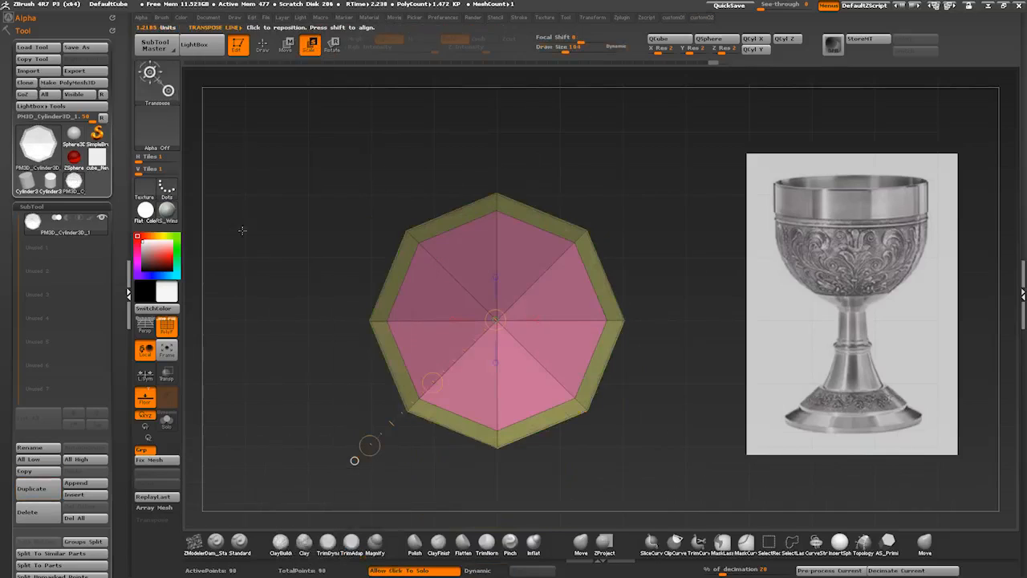
{"action": "left_click_drag", "start_coordinate": [243, 230], "coordinate": [276, 332]}
{"action": "left_click_drag", "start_coordinate": [363, 452], "coordinate": [409, 298]}
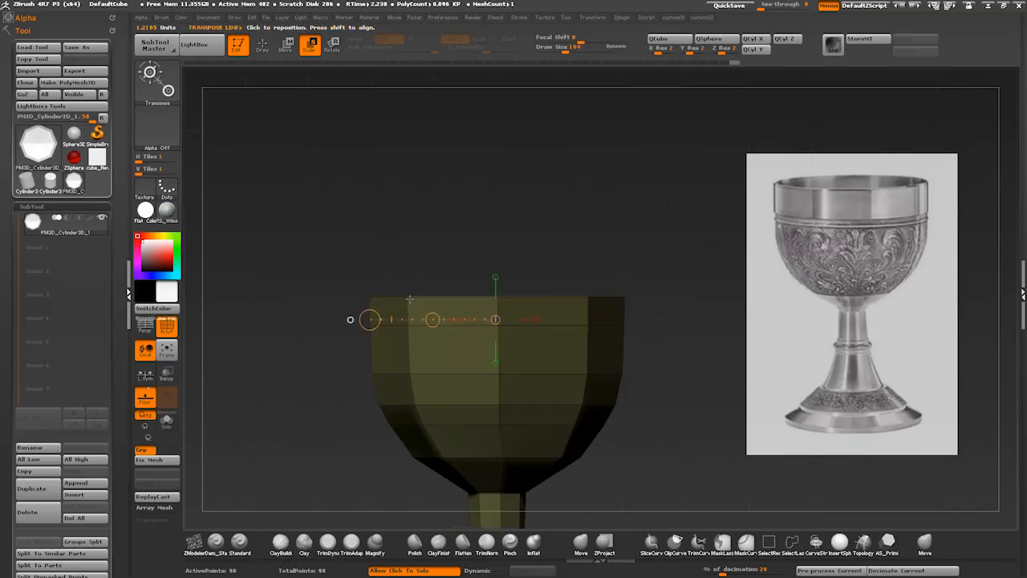
{"action": "key", "text": "w"}
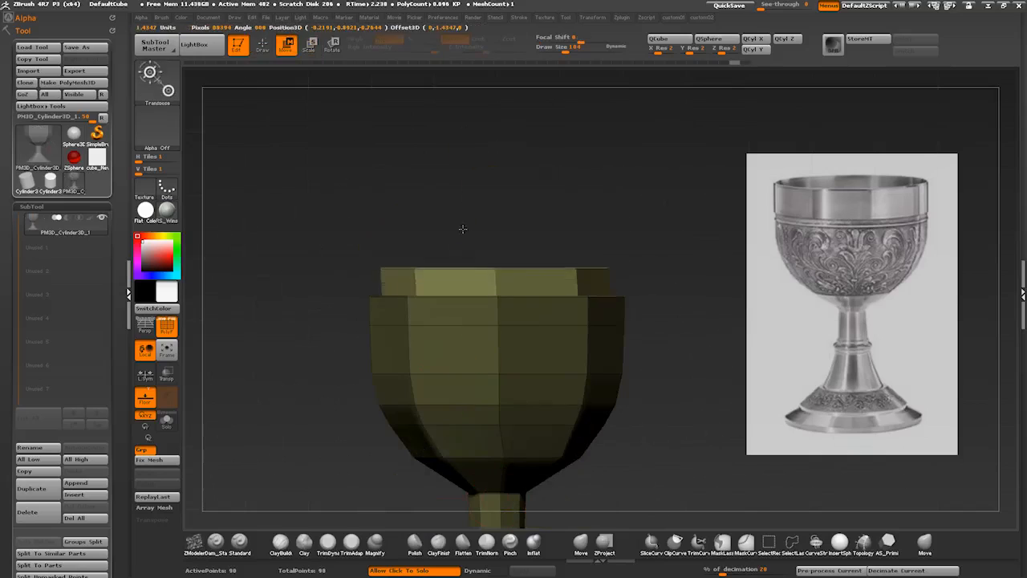
{"action": "mouse_move", "coordinate": [345, 184]}
{"action": "left_mouse_down"}
{"action": "mouse_move", "coordinate": [294, 376]}
{"action": "mouse_move", "coordinate": [294, 310]}
{"action": "left_mouse_up"}
{"action": "left_click_drag", "start_coordinate": [466, 263], "coordinate": [485, 298]}
{"action": "left_click_drag", "start_coordinate": [294, 309], "coordinate": [294, 241], "text": "shift"}
Step: Extrude the inner floor further down and scale it smaller to follow the bowl's taper
{"action": "key", "text": "q"}
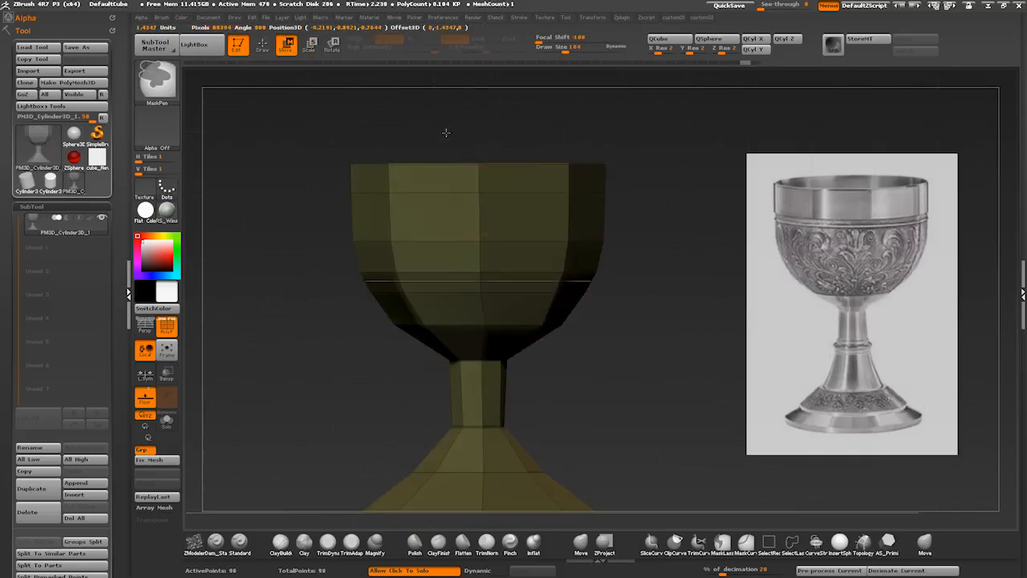
{"action": "key", "text": "w"}
{"action": "left_click_drag", "start_coordinate": [290, 184], "coordinate": [287, 326], "text": "shift"}
{"action": "key", "text": "e"}
{"action": "mouse_move", "coordinate": [478, 391]}
{"action": "left_mouse_down"}
{"action": "mouse_move", "coordinate": [287, 468]}
{"action": "mouse_move", "coordinate": [337, 448]}
{"action": "left_mouse_up"}
{"action": "mouse_move", "coordinate": [281, 450]}
{"action": "left_mouse_down"}
{"action": "mouse_move", "coordinate": [275, 355]}
{"action": "mouse_move", "coordinate": [281, 417]}
{"action": "left_mouse_up"}
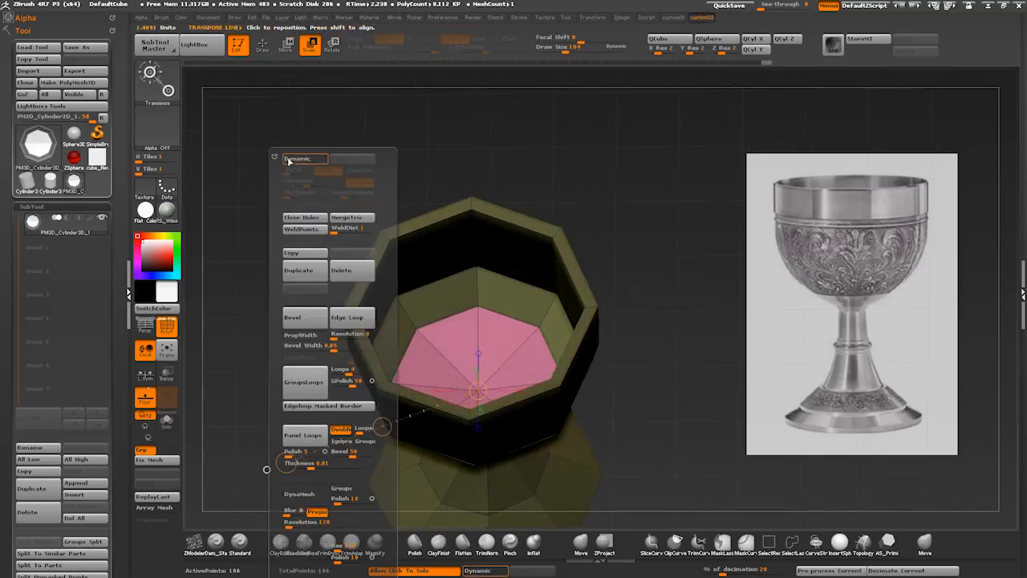
Step: Turn Dynamic Subdivision back on, return to the ZModeler brush and hide the polyframe on the hollowed goblet
{"action": "key", "text": "d"}
{"action": "key", "text": "q"}
{"action": "left_click_drag", "start_coordinate": [317, 178], "coordinate": [336, 208]}
{"action": "left_click_drag", "start_coordinate": [297, 345], "coordinate": [277, 281]}
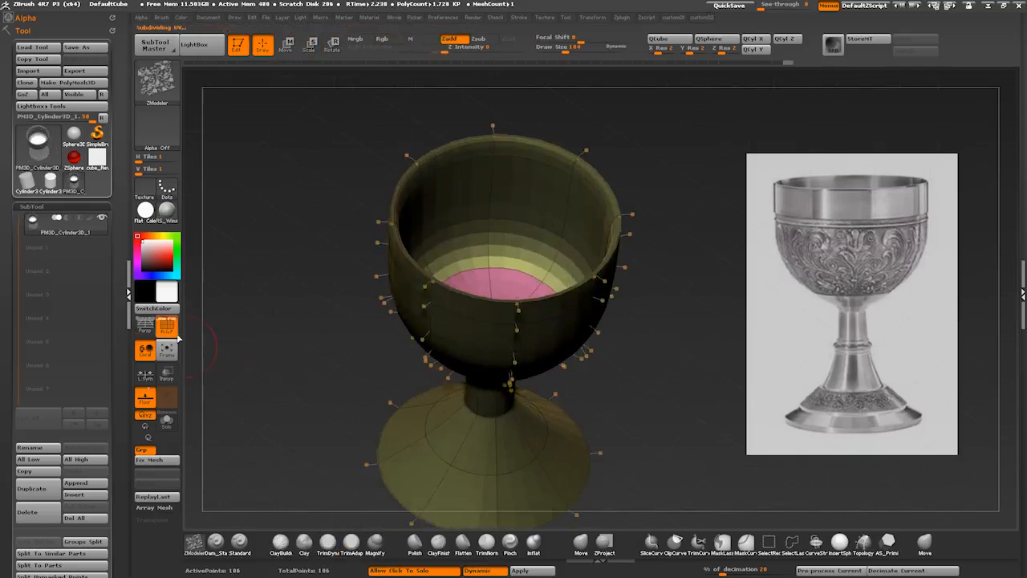
{"action": "left_click", "coordinate": [167, 327]}
Step: Slide the edge loop where the stem meets the base down to lengthen the stem and flatten the base
{"action": "left_click_drag", "start_coordinate": [314, 393], "coordinate": [339, 391], "text": "shift"}
{"action": "key", "text": "space"}
{"action": "left_click", "coordinate": [547, 297]}
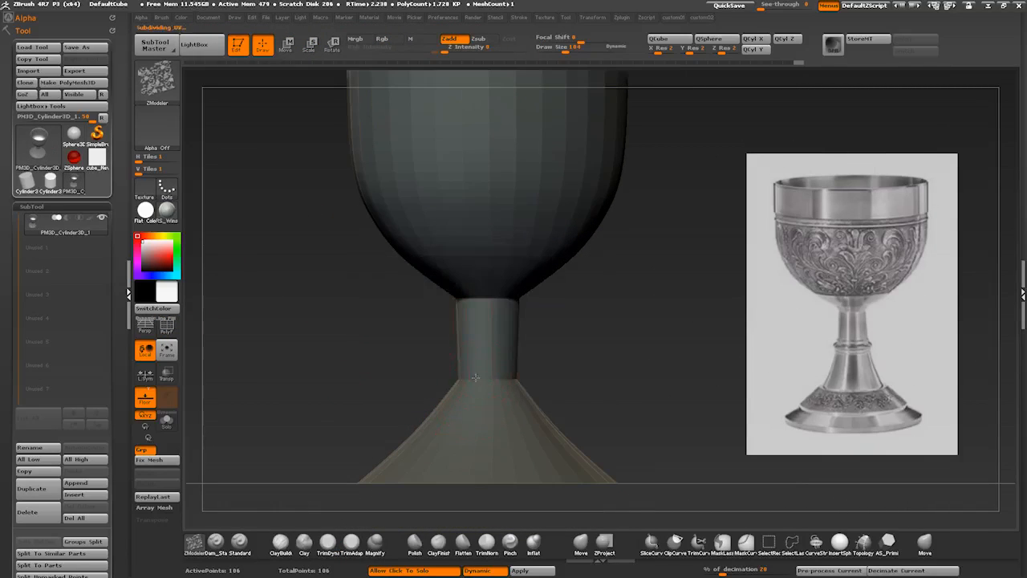
{"action": "key", "text": "1"}
{"action": "key", "text": "1"}
{"action": "left_click_drag", "start_coordinate": [367, 355], "coordinate": [353, 381], "text": "ctrl"}
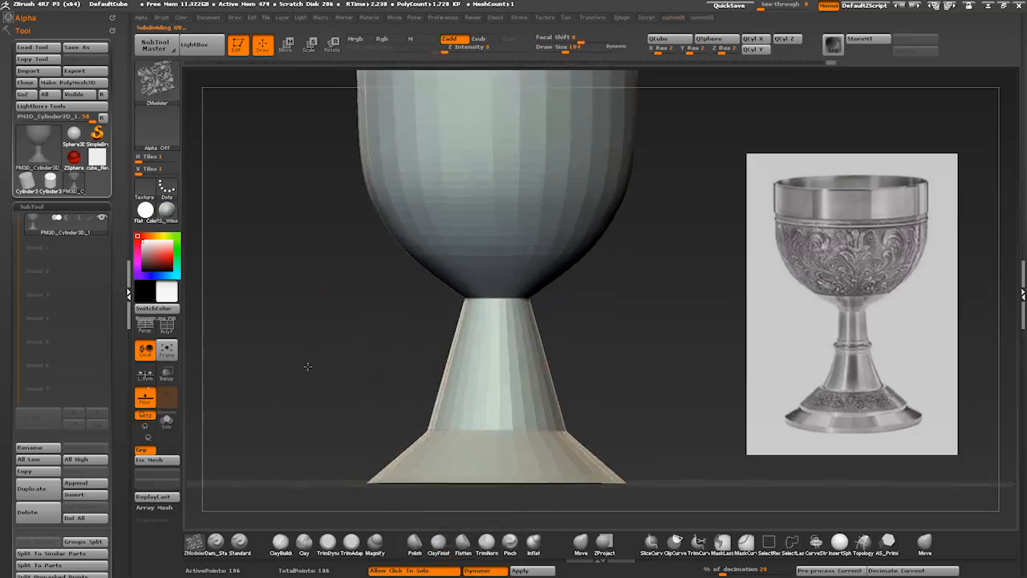
Step: Show the polyframe, slice an edge loop across the lower stem and narrow the stem above the base with the Move brush
{"action": "key", "text": "shift+f"}
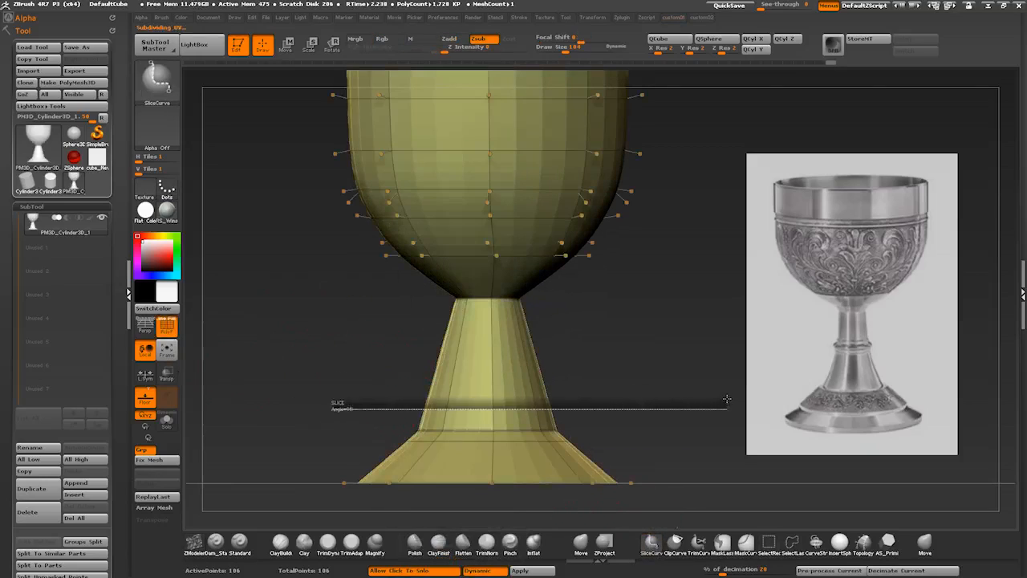
{"action": "left_click", "coordinate": [473, 404]}
{"action": "left_click", "coordinate": [580, 544]}
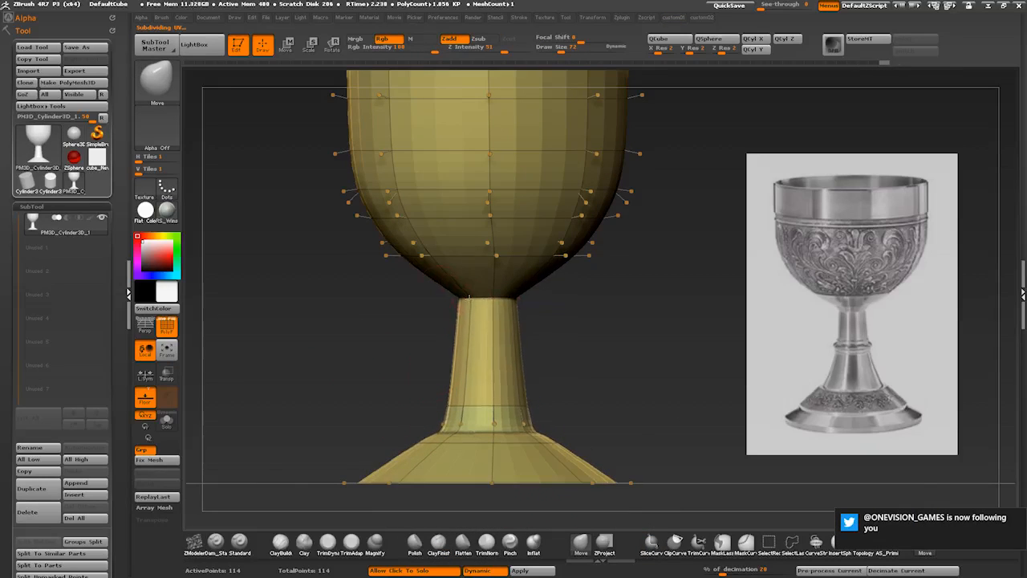
{"action": "mouse_move", "coordinate": [303, 340]}
{"action": "left_mouse_down"}
{"action": "mouse_move", "coordinate": [306, 376]}
{"action": "mouse_move", "coordinate": [335, 369]}
{"action": "left_mouse_up"}
Step: Extrude the goblet's flat underside down with ZModeler to give the base a thin vertical rim
{"action": "left_click", "coordinate": [195, 543]}
{"action": "key", "text": "space"}
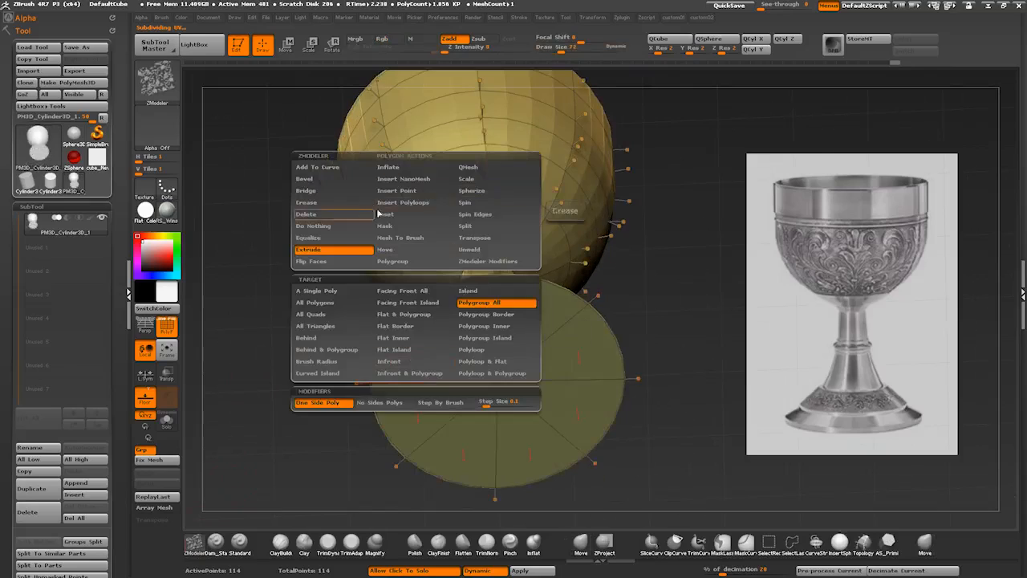
{"action": "mouse_move", "coordinate": [277, 353]}
{"action": "left_mouse_down"}
{"action": "mouse_move", "coordinate": [281, 412]}
{"action": "mouse_move", "coordinate": [289, 369]}
{"action": "left_mouse_up"}
{"action": "key", "text": "b"}
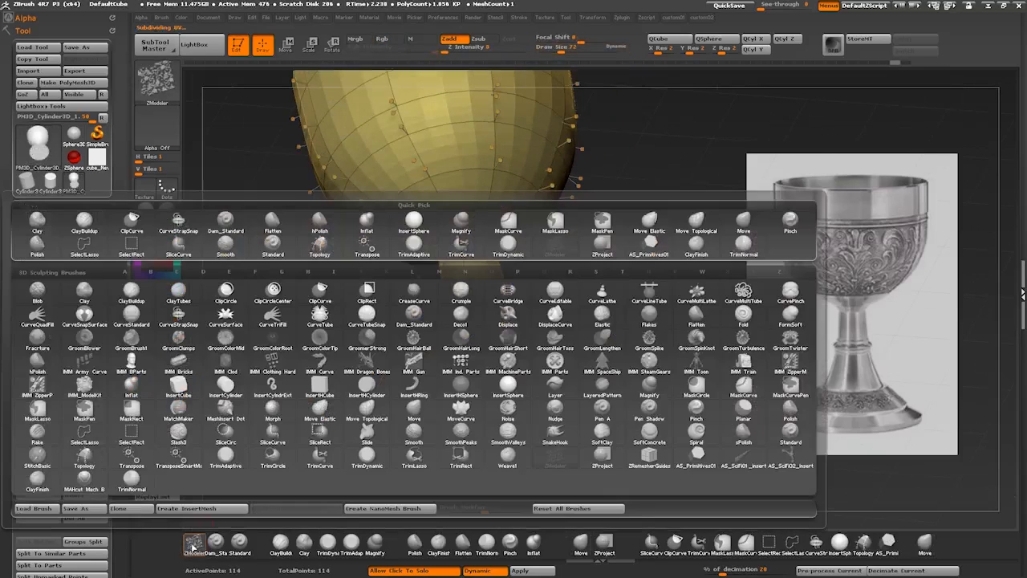
{"action": "key", "text": "space"}
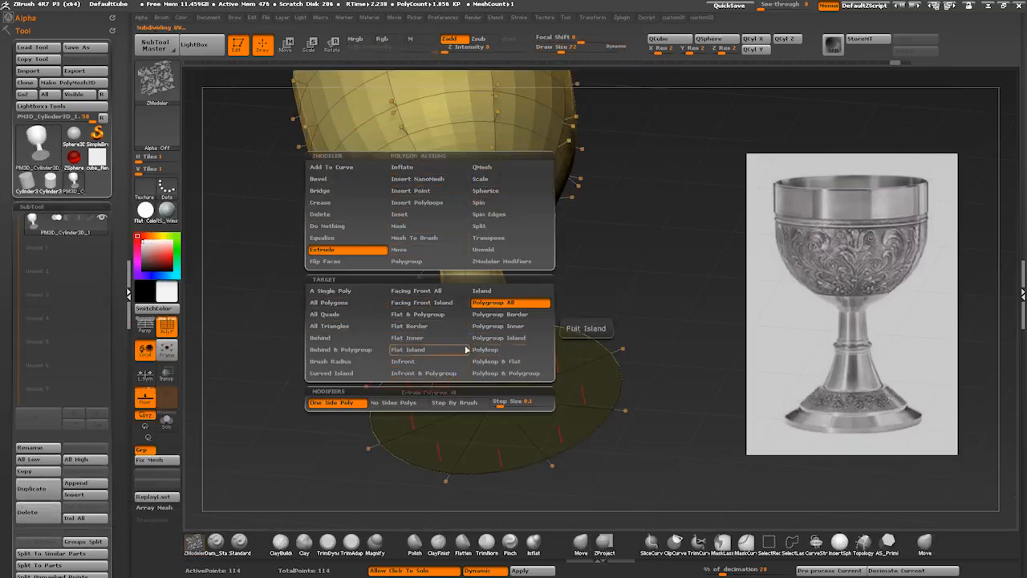
{"action": "left_click", "coordinate": [399, 338]}
{"action": "left_click", "coordinate": [436, 387]}
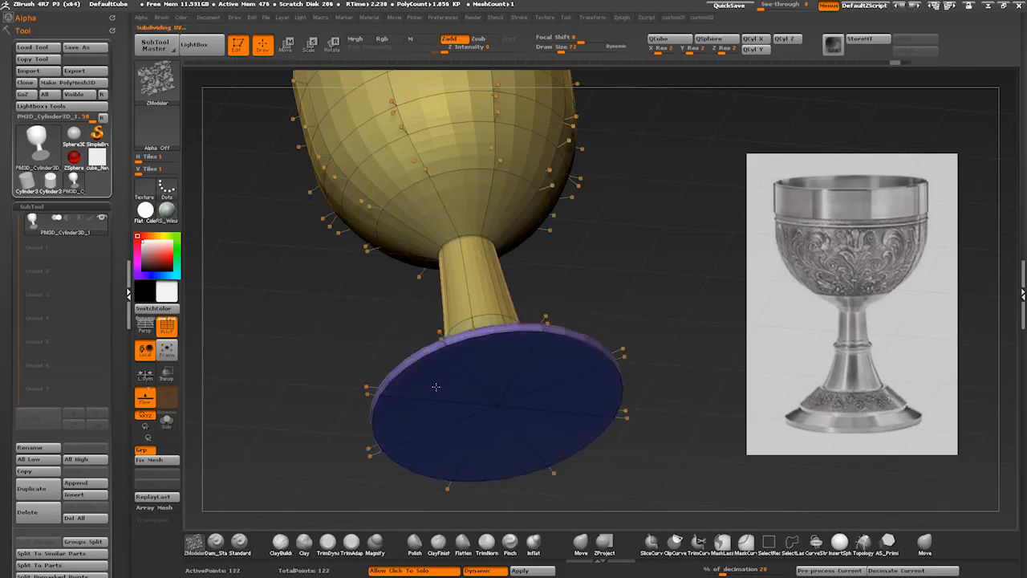
Step: Slice two edge loops across the flared base from a straight side view
{"action": "mouse_move", "coordinate": [265, 353]}
{"action": "left_mouse_down", "text": "shift"}
{"action": "mouse_move", "coordinate": [236, 294]}
{"action": "mouse_move", "coordinate": [306, 356]}
{"action": "mouse_move", "coordinate": [275, 366]}
{"action": "left_mouse_up", "text": "shift"}
{"action": "left_click", "coordinate": [519, 391]}
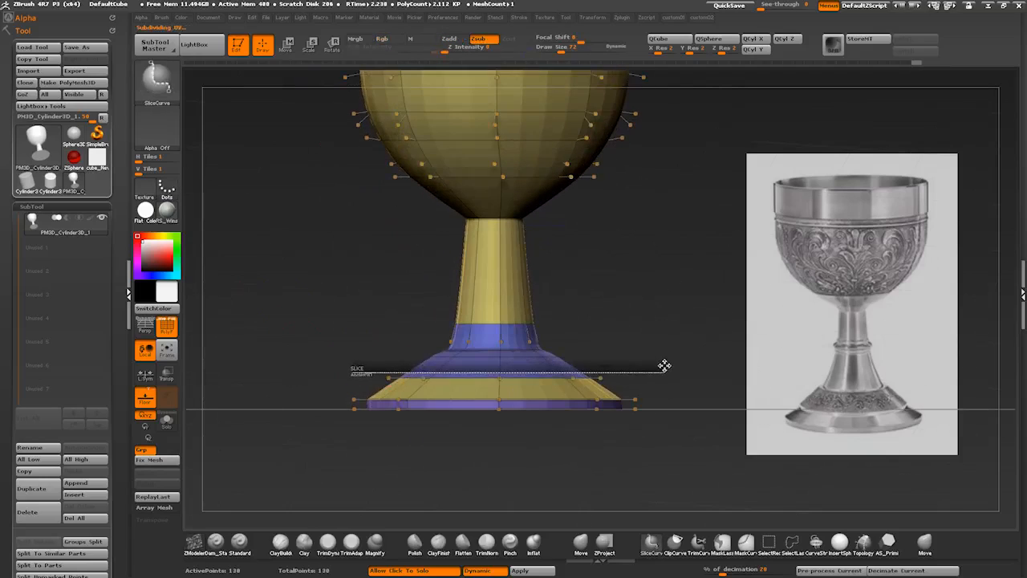
{"action": "left_click_drag", "start_coordinate": [664, 366], "coordinate": [681, 370], "text": "ctrl+shift"}
{"action": "mouse_move", "coordinate": [291, 341]}
{"action": "left_mouse_down"}
{"action": "mouse_move", "coordinate": [275, 393]}
{"action": "mouse_move", "coordinate": [292, 290]}
{"action": "left_mouse_up"}
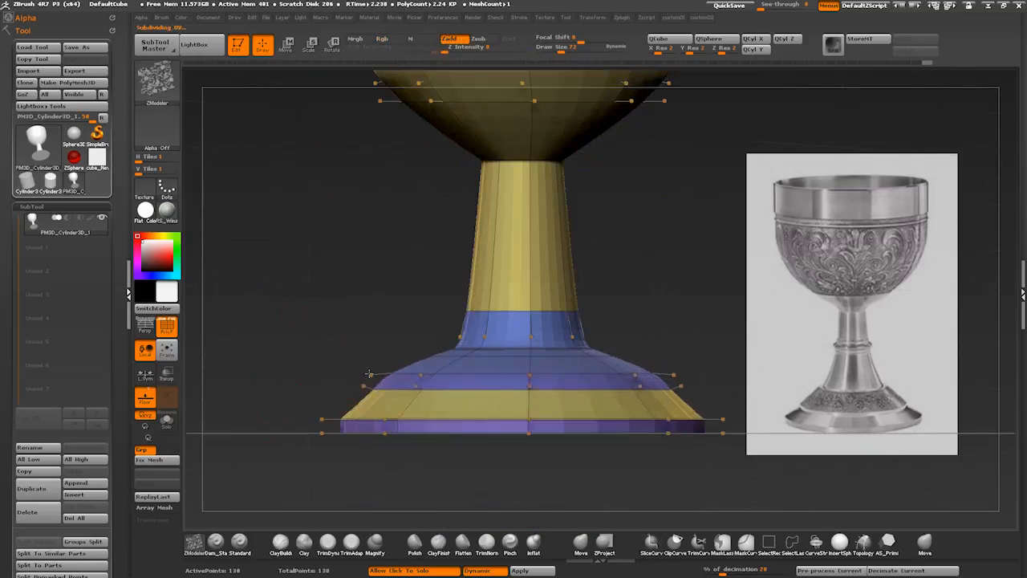
Step: Shape the new loops on the base into an overhanging ledge with the Move brush
{"action": "key", "text": "b"}
{"action": "key", "text": "m"}
{"action": "key", "text": "v"}
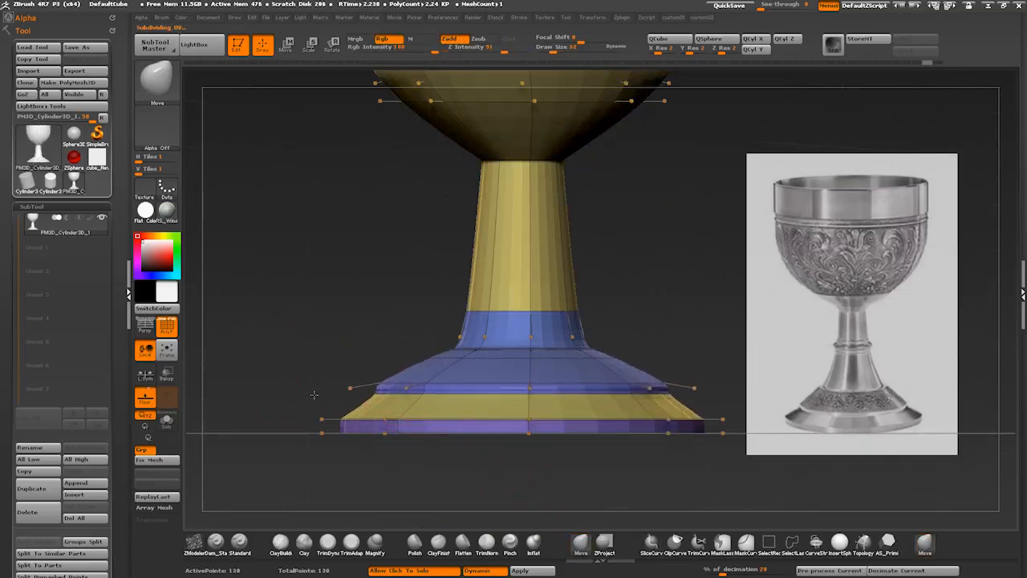
{"action": "mouse_move", "coordinate": [314, 391]}
{"action": "left_mouse_down"}
{"action": "mouse_move", "coordinate": [255, 383]}
{"action": "mouse_move", "coordinate": [273, 437]}
{"action": "left_mouse_up"}
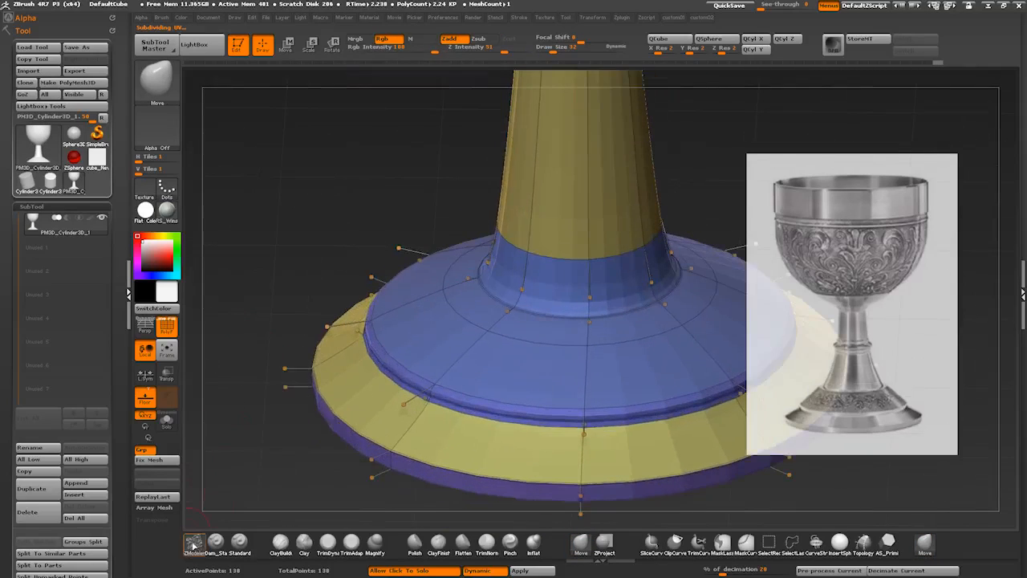
Step: Crease the complete edge loops of the base's ledge with ZModeler and check the cage by toggling Dynamic Subdivision
{"action": "left_click", "coordinate": [194, 544]}
{"action": "key", "text": "space"}
{"action": "left_click", "coordinate": [329, 343]}
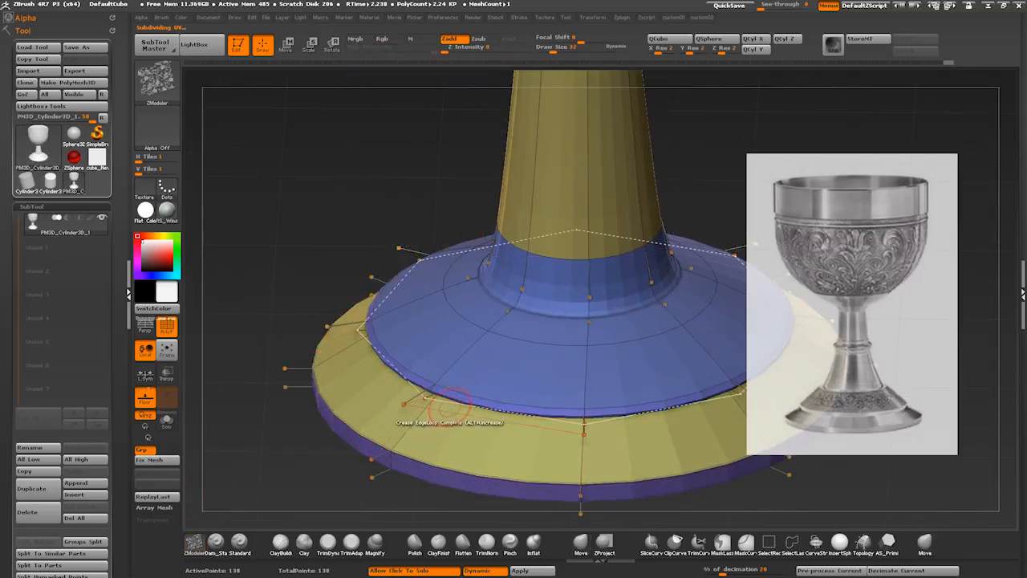
{"action": "left_click_drag", "start_coordinate": [241, 361], "coordinate": [241, 265]}
{"action": "key", "text": "1"}
{"action": "key", "text": "2"}
{"action": "left_click", "coordinate": [272, 115]}
{"action": "left_click_drag", "start_coordinate": [236, 305], "coordinate": [248, 255]}
{"action": "key", "text": "2"}
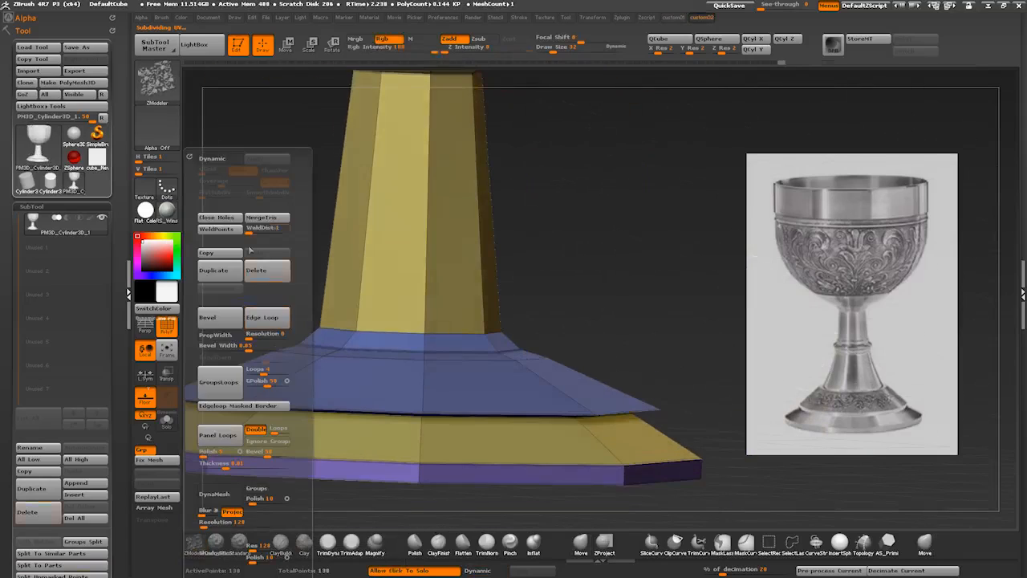
{"action": "left_click", "coordinate": [217, 159]}
Step: Pull the outer edge of the base's ledge inward with the Move brush
{"action": "key", "text": "b"}
{"action": "key", "text": "m"}
{"action": "key", "text": "v"}
{"action": "left_click_drag", "start_coordinate": [660, 408], "coordinate": [601, 398]}
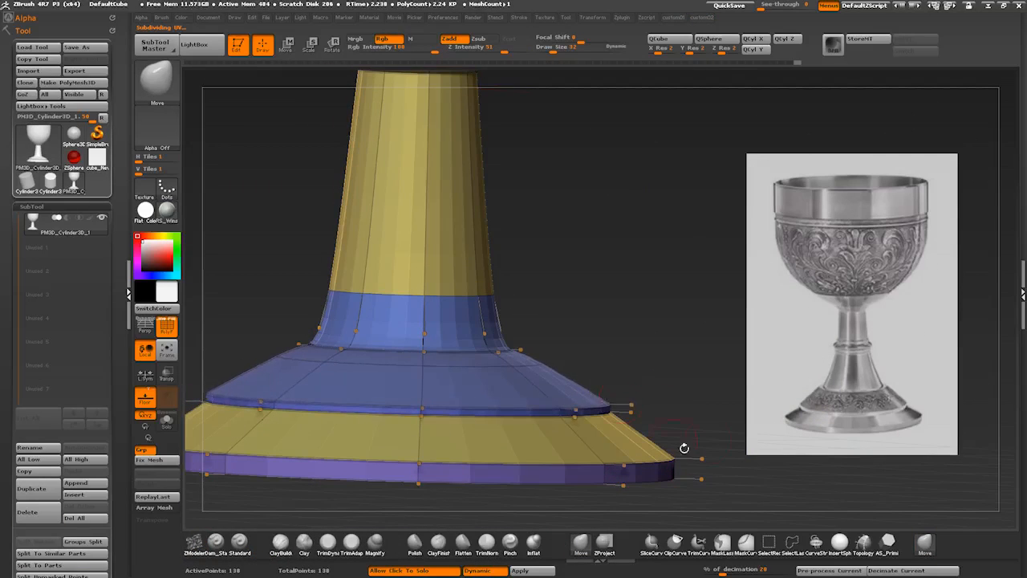
Step: Bevel the complete edge loop at the foot of the stem with ZModeler
{"action": "left_click_drag", "start_coordinate": [683, 448], "coordinate": [504, 370]}
{"action": "left_click", "coordinate": [194, 543]}
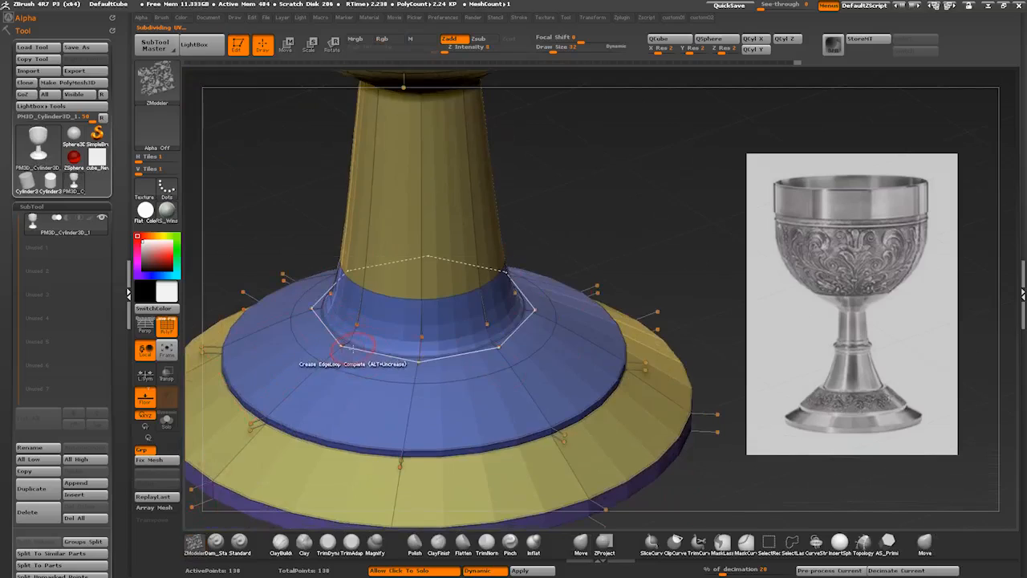
{"action": "key", "text": "space"}
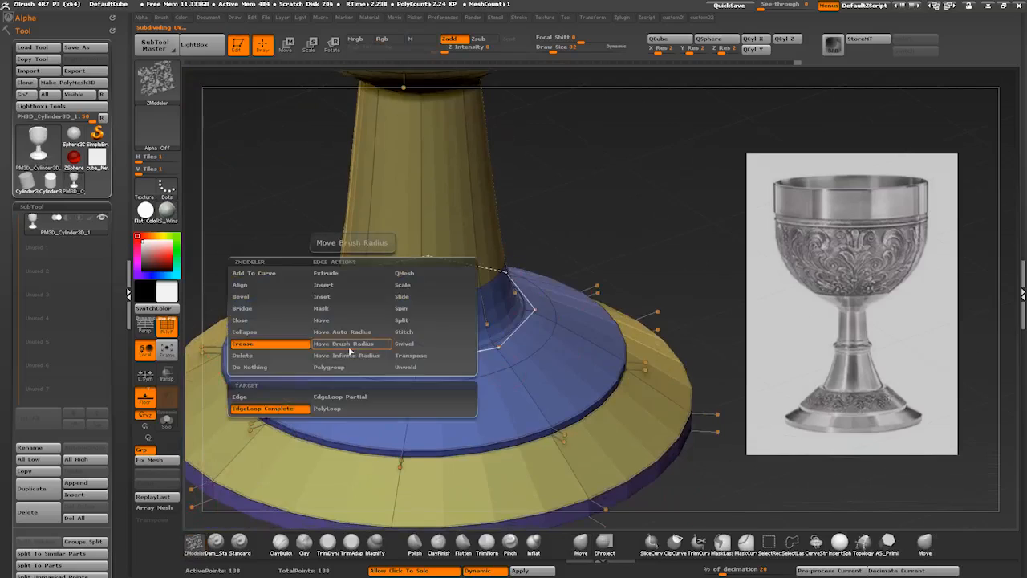
{"action": "left_click", "coordinate": [239, 297]}
{"action": "left_click", "coordinate": [387, 358]}
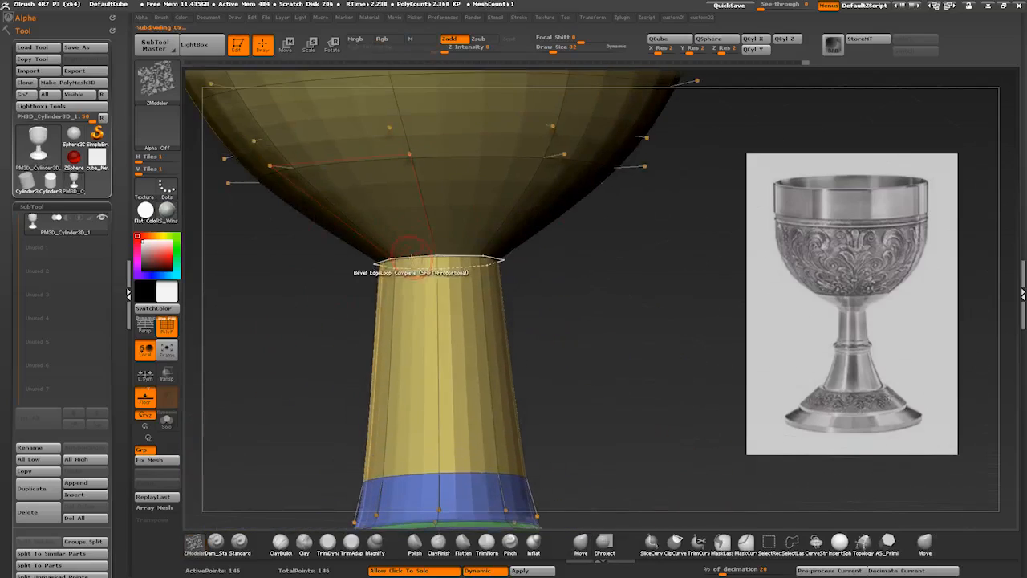
Step: Bevel the edge loop where the stem meets the bowl into a narrow band
{"action": "left_click", "coordinate": [353, 268]}
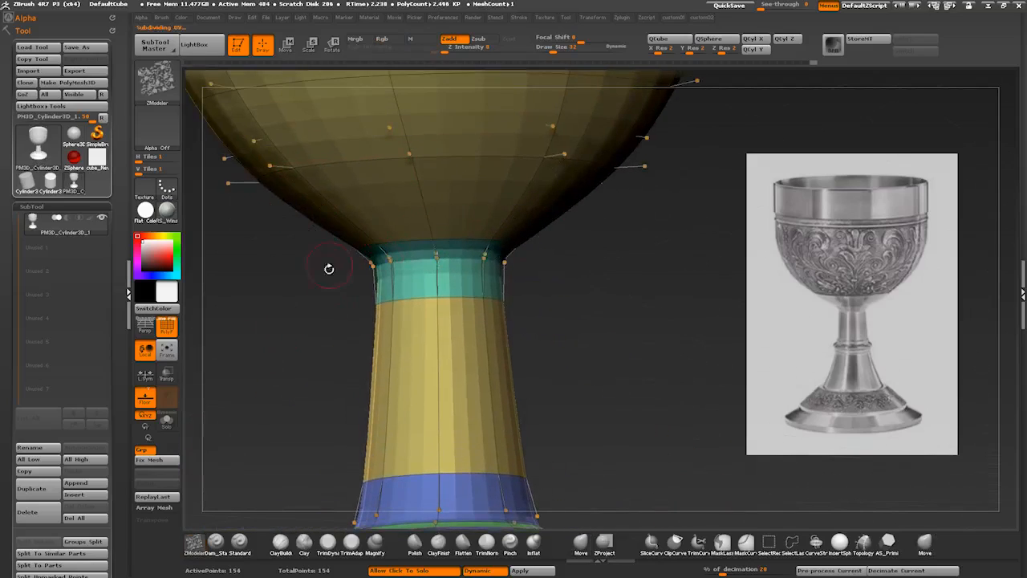
{"action": "left_click_drag", "start_coordinate": [328, 268], "coordinate": [388, 233], "text": "alt"}
{"action": "key", "text": "ctrl+z"}
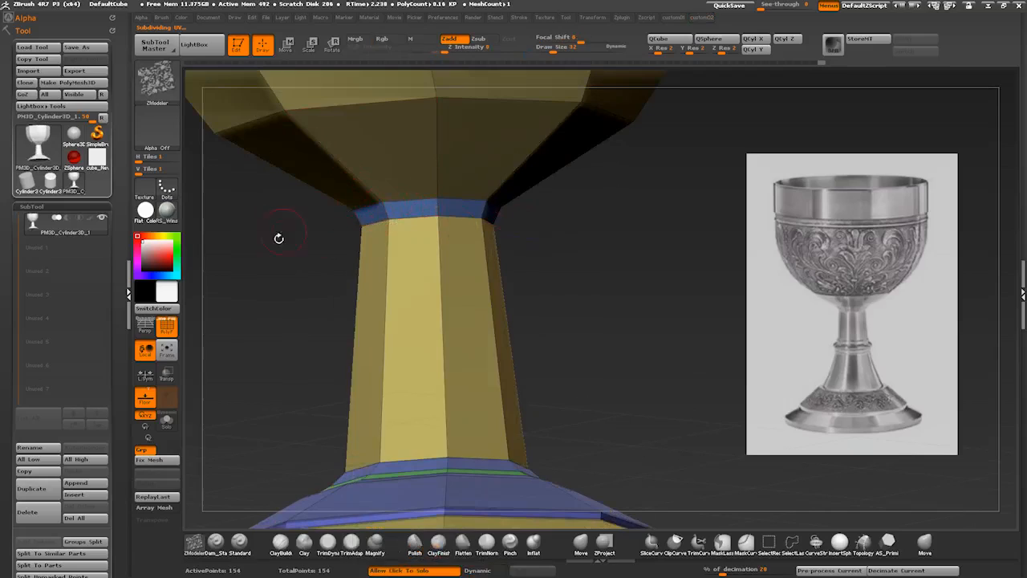
Step: Crease the long sides of the band under the bowl as a polyloop and turn Dynamic Subdivision back on
{"action": "left_click_drag", "start_coordinate": [278, 238], "coordinate": [282, 277], "text": "alt"}
{"action": "key", "text": "space"}
{"action": "left_click", "coordinate": [265, 202]}
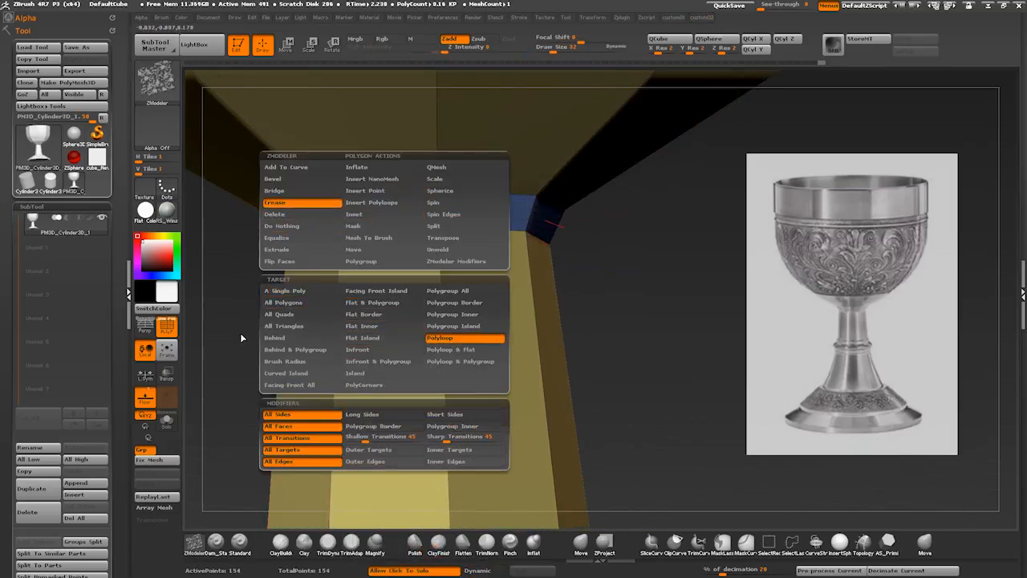
{"action": "left_click", "coordinate": [358, 413]}
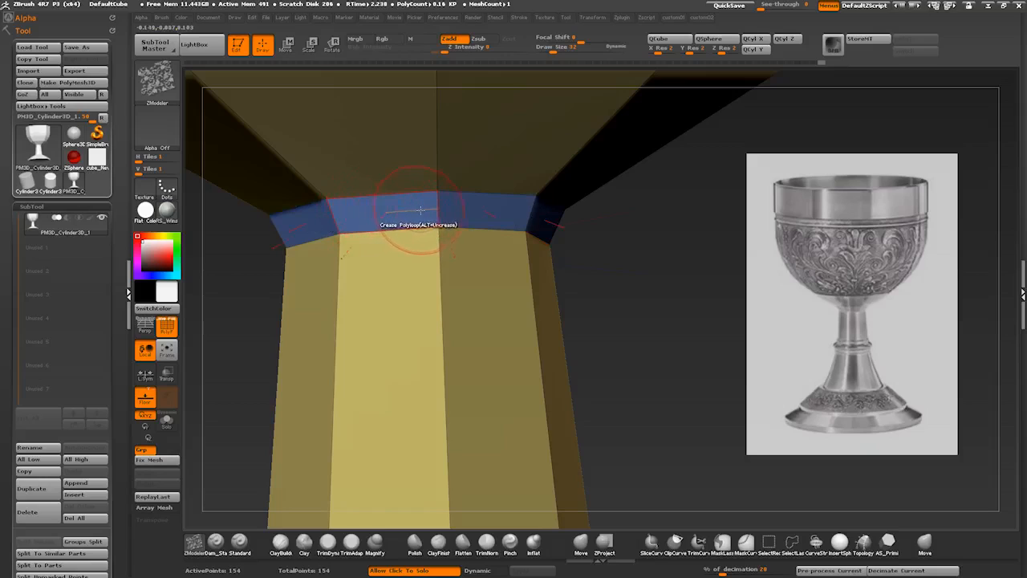
{"action": "left_click", "coordinate": [380, 206]}
{"action": "key", "text": "space"}
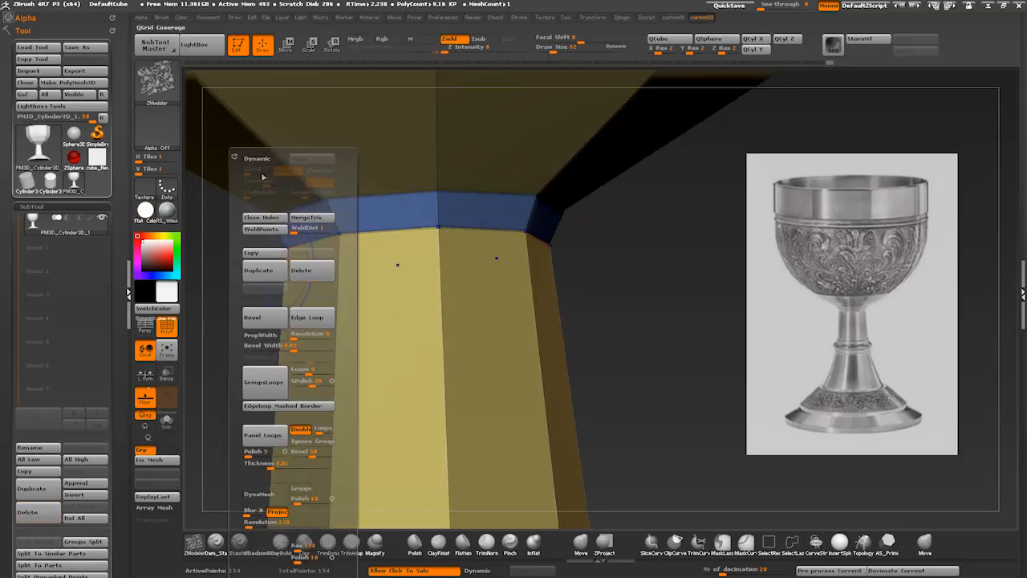
{"action": "left_click", "coordinate": [264, 177]}
Step: Crease the narrow beveled polyloop around the foot of the stem
{"action": "left_click_drag", "start_coordinate": [232, 309], "coordinate": [261, 403], "text": "alt"}
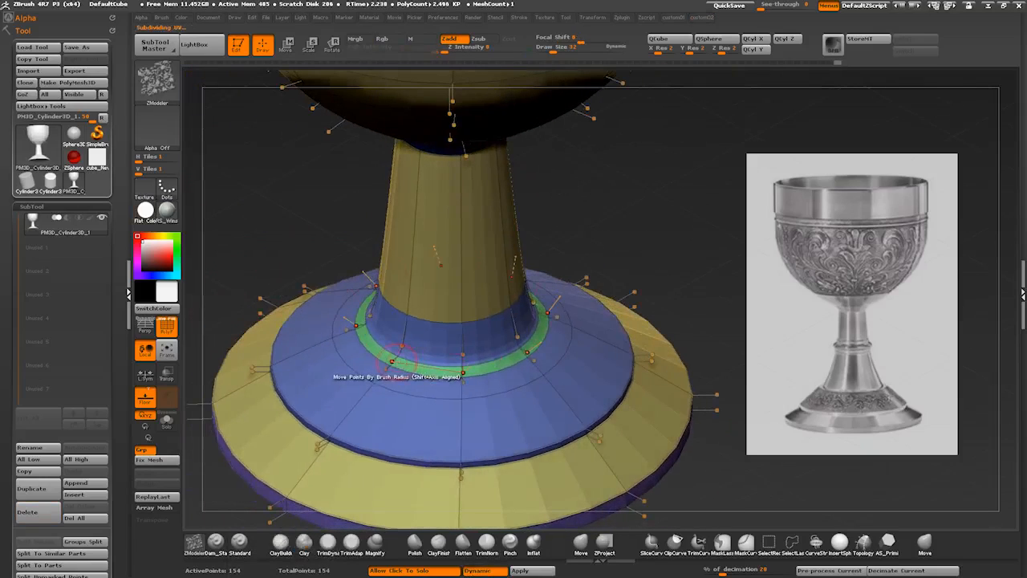
{"action": "left_click_drag", "start_coordinate": [228, 241], "coordinate": [243, 210], "text": "alt"}
{"action": "key", "text": "shift+f"}
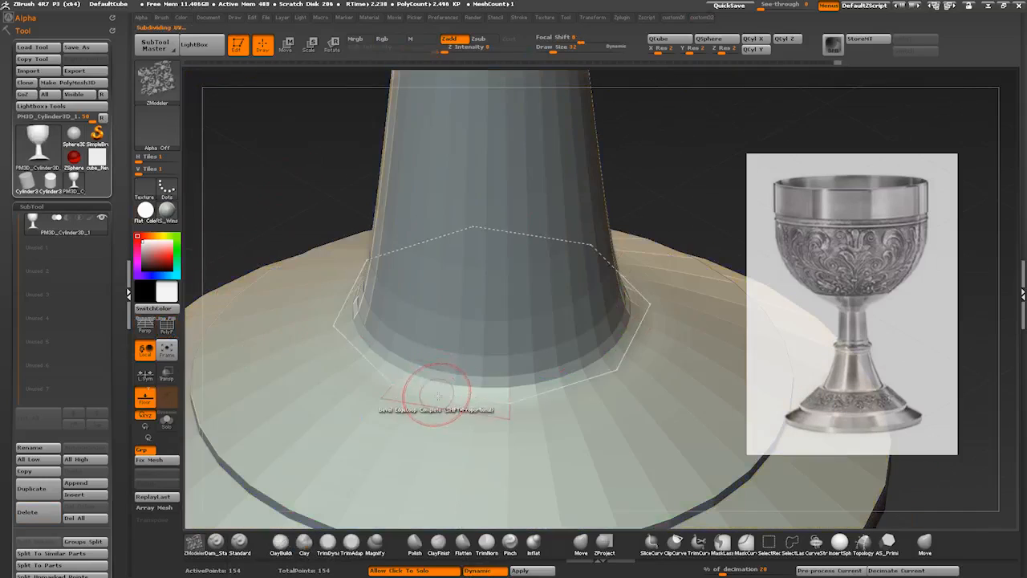
{"action": "key", "text": "shift+f"}
{"action": "left_click", "coordinate": [417, 401]}
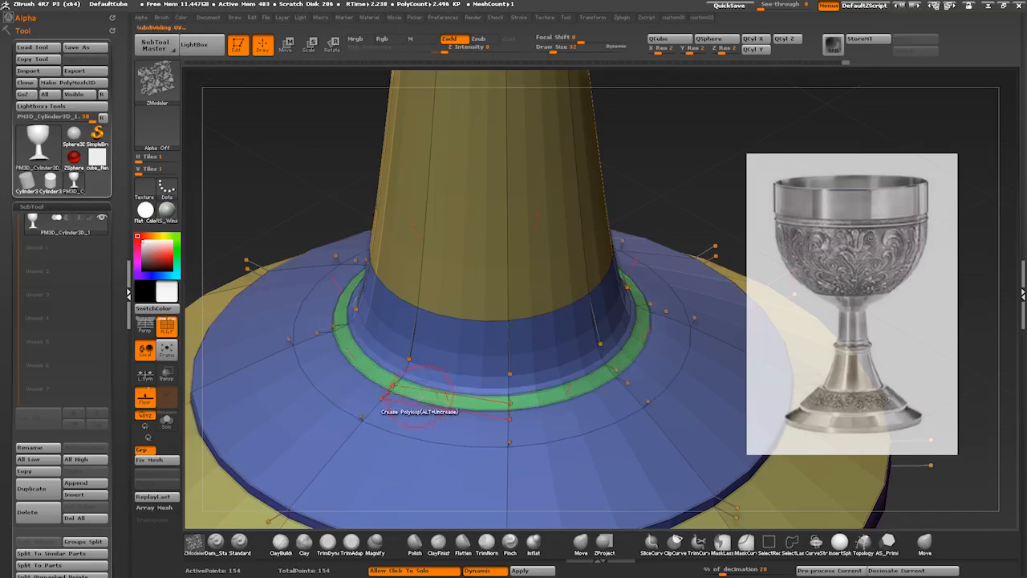
{"action": "mouse_move", "coordinate": [243, 221]}
{"action": "left_mouse_down", "text": "alt"}
{"action": "mouse_move", "coordinate": [249, 169]}
{"action": "mouse_move", "coordinate": [310, 280]}
{"action": "left_mouse_up", "text": "alt"}
Step: Refine the slope of the base below the stem's foot with the Move brush
{"action": "left_click", "coordinate": [580, 543]}
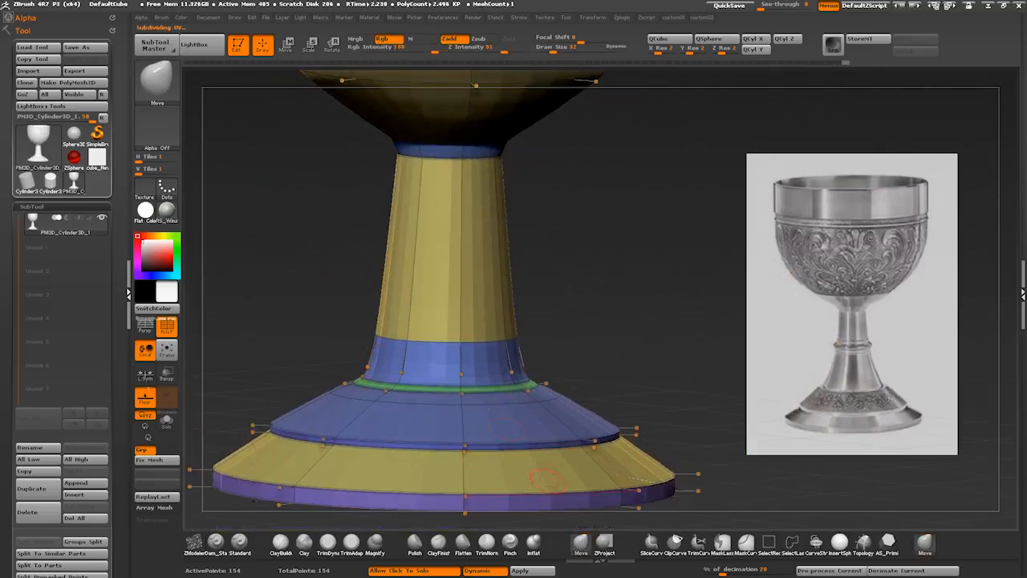
{"action": "left_click_drag", "start_coordinate": [342, 382], "coordinate": [341, 371]}
{"action": "left_click_drag", "start_coordinate": [286, 396], "coordinate": [314, 381]}
{"action": "left_click_drag", "start_coordinate": [290, 308], "coordinate": [348, 367]}
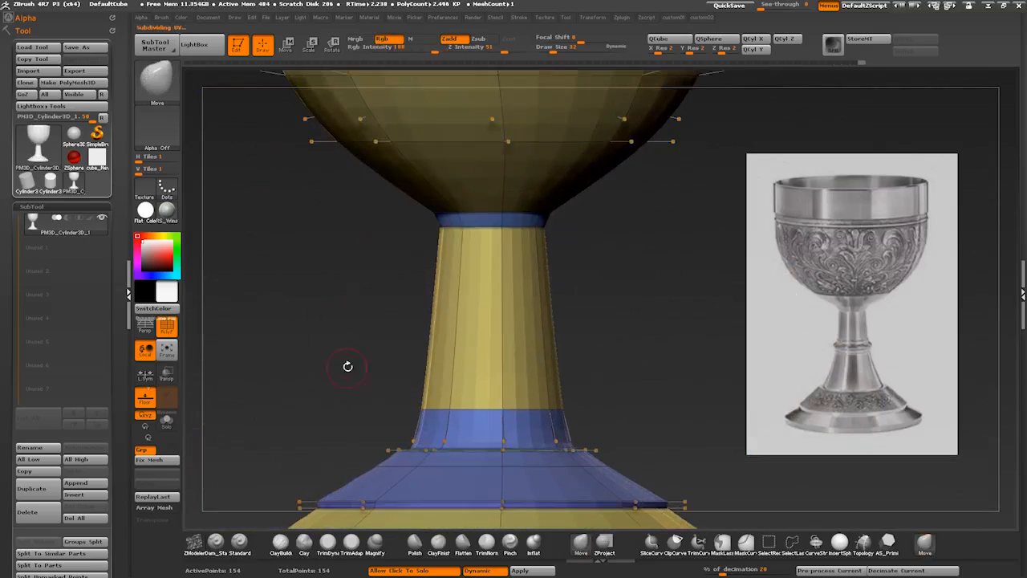
Step: Slice two edge loops around the middle of the stem to isolate a band for the ring
{"action": "left_click_drag", "start_coordinate": [363, 323], "coordinate": [669, 322], "text": "ctrl+shift"}
{"action": "left_click_drag", "start_coordinate": [353, 305], "coordinate": [648, 305], "text": "ctrl+shift"}
{"action": "left_click_drag", "start_coordinate": [321, 337], "coordinate": [650, 336], "text": "ctrl+shift"}
Step: Extrude the sliced polyloop outward with ZModeler to form a raised ring around the middle of the stem
{"action": "key", "text": "space"}
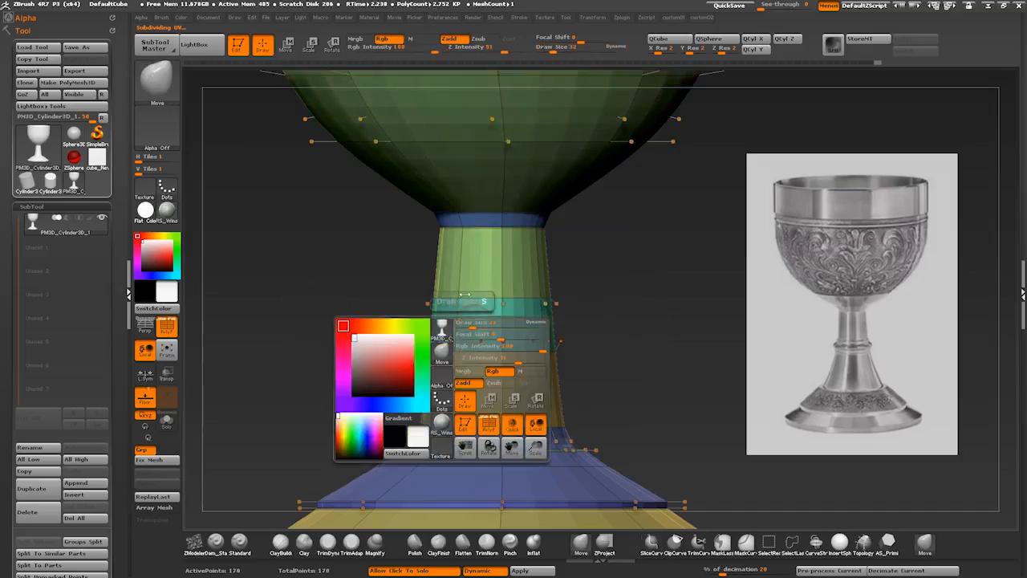
{"action": "key", "text": "b"}
{"action": "key", "text": "z"}
{"action": "key", "text": "m"}
{"action": "key", "text": "space"}
{"action": "left_click", "coordinate": [524, 168]}
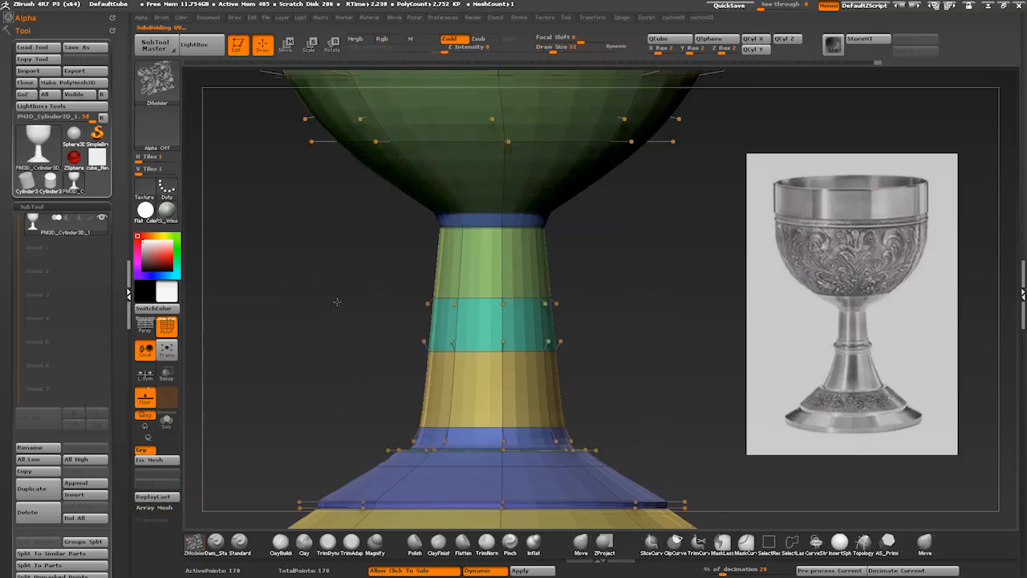
{"action": "left_click_drag", "start_coordinate": [339, 300], "coordinate": [361, 337], "text": "alt"}
{"action": "left_click_drag", "start_coordinate": [401, 269], "coordinate": [381, 282]}
{"action": "key", "text": "ctrl+z"}
{"action": "left_click_drag", "start_coordinate": [462, 315], "coordinate": [438, 317]}
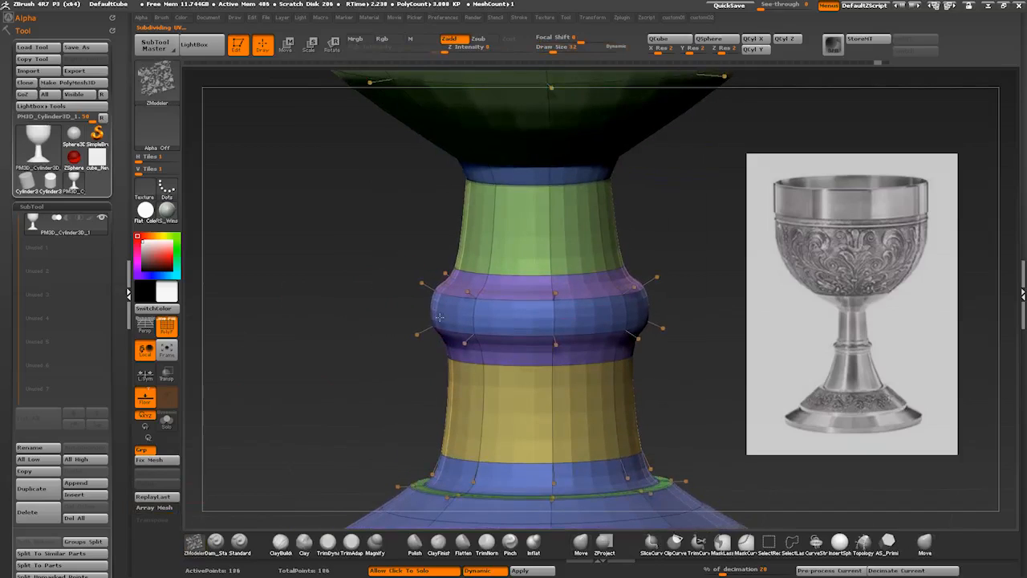
Step: Turn off Dynamic Subdivision, make the stem's ring slimmer on the low-poly cage and restore the smoothed preview
{"action": "left_click_drag", "start_coordinate": [357, 315], "coordinate": [342, 298]}
{"action": "key", "text": "shift+d"}
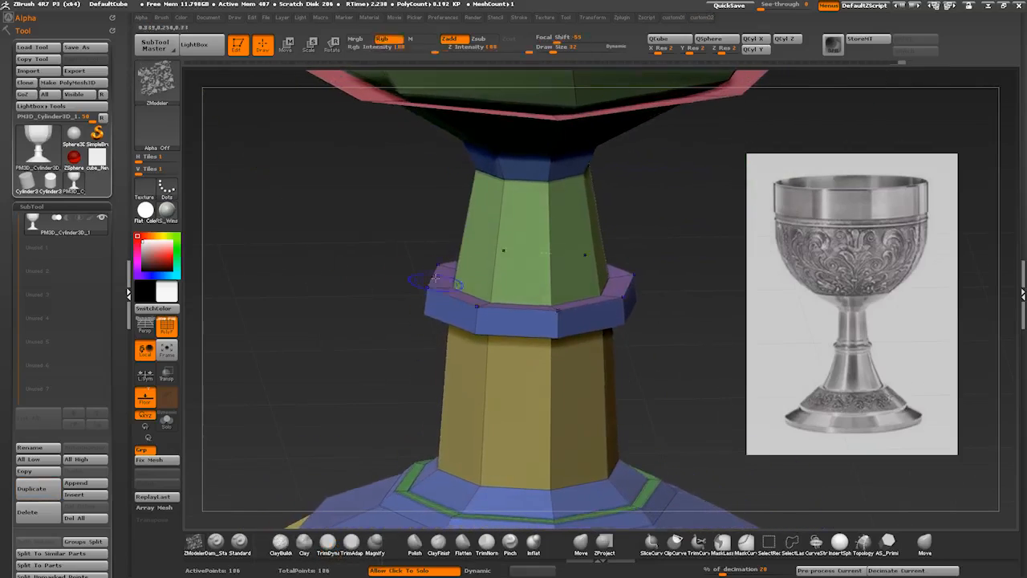
{"action": "left_click_drag", "start_coordinate": [434, 275], "coordinate": [419, 251]}
{"action": "key", "text": "ctrl+z"}
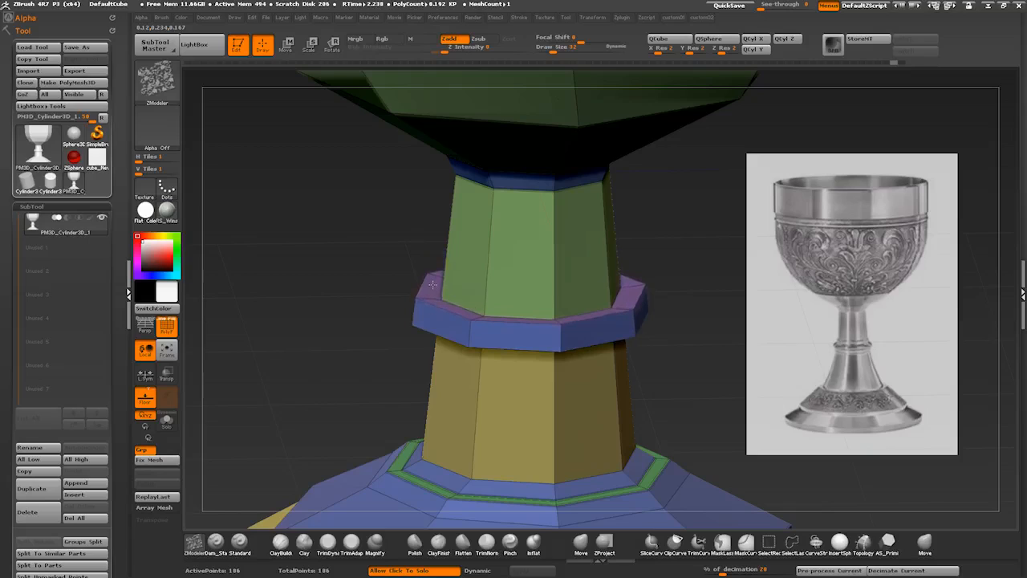
{"action": "key", "text": "d"}
{"action": "left_click_drag", "start_coordinate": [293, 186], "coordinate": [309, 273]}
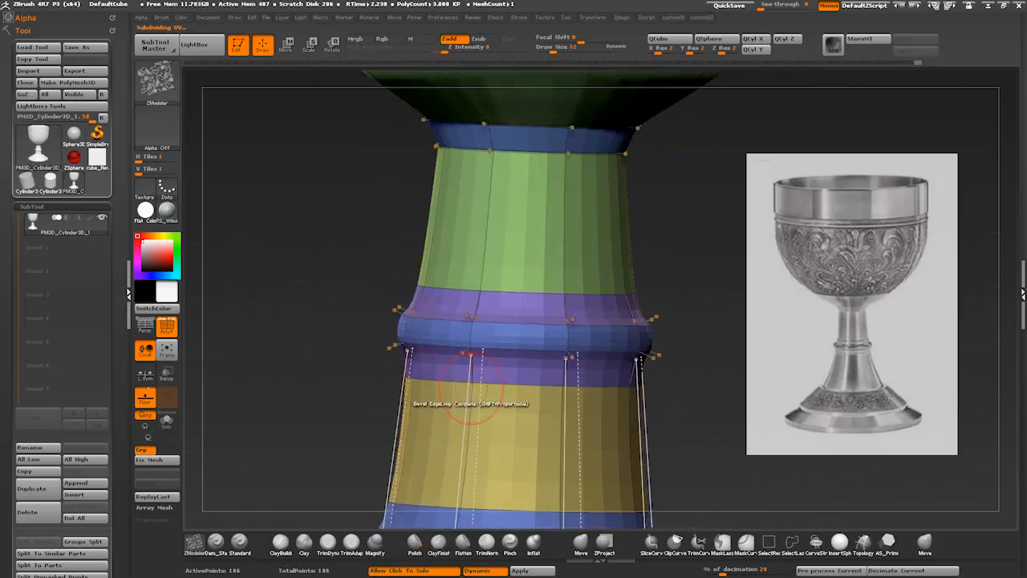
Step: Insert edge loops around the stem below and above its raised ring with ZModeler
{"action": "key", "text": "space"}
{"action": "left_click", "coordinate": [438, 286]}
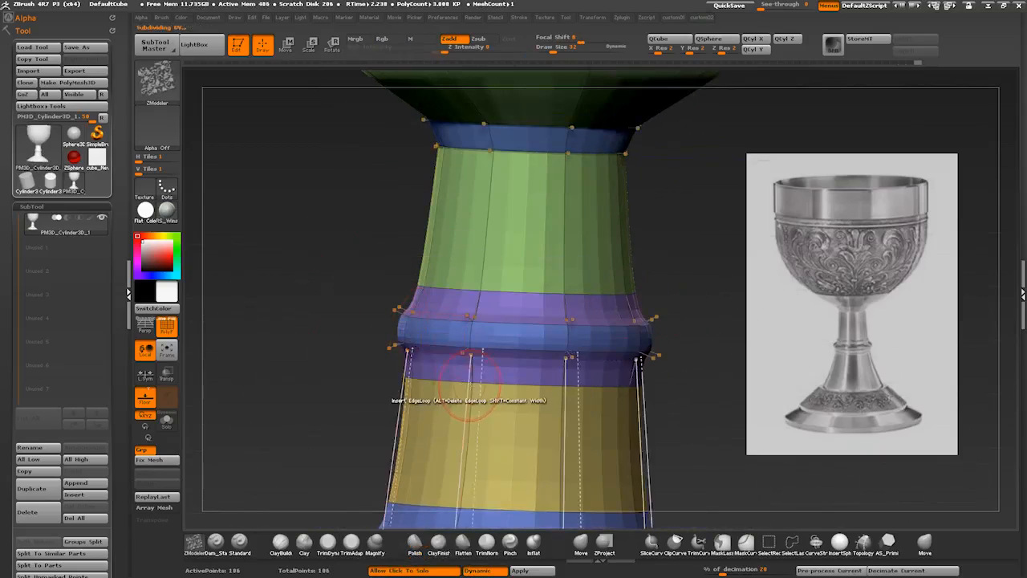
{"action": "mouse_move", "coordinate": [472, 410]}
{"action": "left_mouse_down"}
{"action": "mouse_move", "coordinate": [472, 378]}
{"action": "mouse_move", "coordinate": [471, 412]}
{"action": "left_mouse_up"}
{"action": "left_click_drag", "start_coordinate": [482, 275], "coordinate": [482, 265]}
Step: Turn off Dynamic Subdivision and insert edge loops around the bowl below the rim to mark two narrow adjacent bands
{"action": "mouse_move", "coordinate": [299, 314]}
{"action": "left_mouse_down", "text": "alt"}
{"action": "mouse_move", "coordinate": [314, 318]}
{"action": "mouse_move", "coordinate": [316, 297]}
{"action": "mouse_move", "coordinate": [291, 322]}
{"action": "left_mouse_up", "text": "alt"}
{"action": "left_click_drag", "start_coordinate": [521, 268], "coordinate": [521, 273]}
{"action": "left_click", "coordinate": [166, 328]}
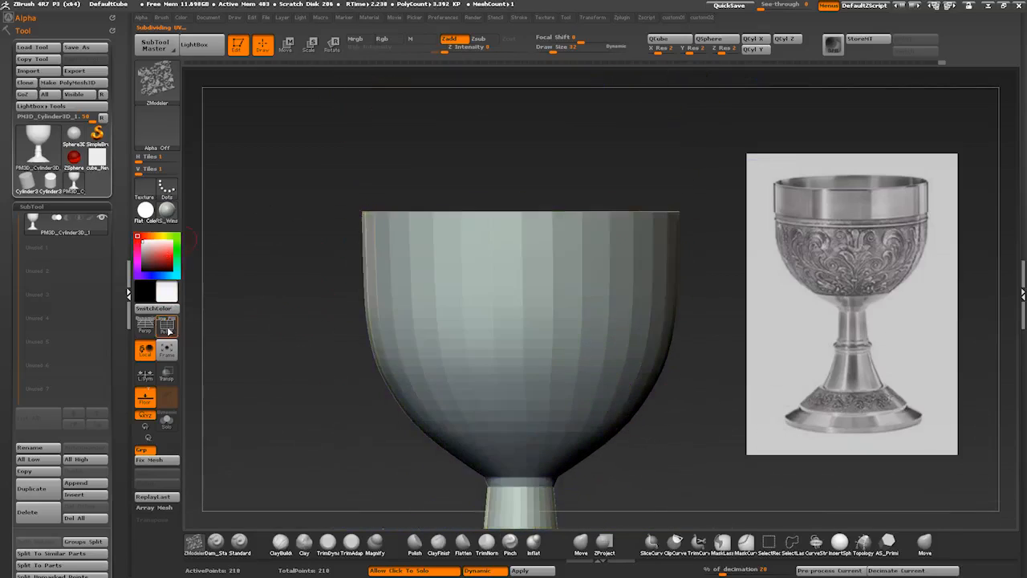
{"action": "left_click", "coordinate": [167, 328]}
{"action": "left_click_drag", "start_coordinate": [241, 265], "coordinate": [249, 293], "text": "alt"}
{"action": "left_click", "coordinate": [249, 162]}
{"action": "key", "text": "space"}
{"action": "left_click", "coordinate": [511, 271]}
{"action": "left_click_drag", "start_coordinate": [510, 252], "coordinate": [512, 266]}
Step: QMesh the bowl's upper narrow polyloop inward as a groove and the lower one outward as a raised ring
{"action": "key", "text": "space"}
{"action": "left_click", "coordinate": [494, 285]}
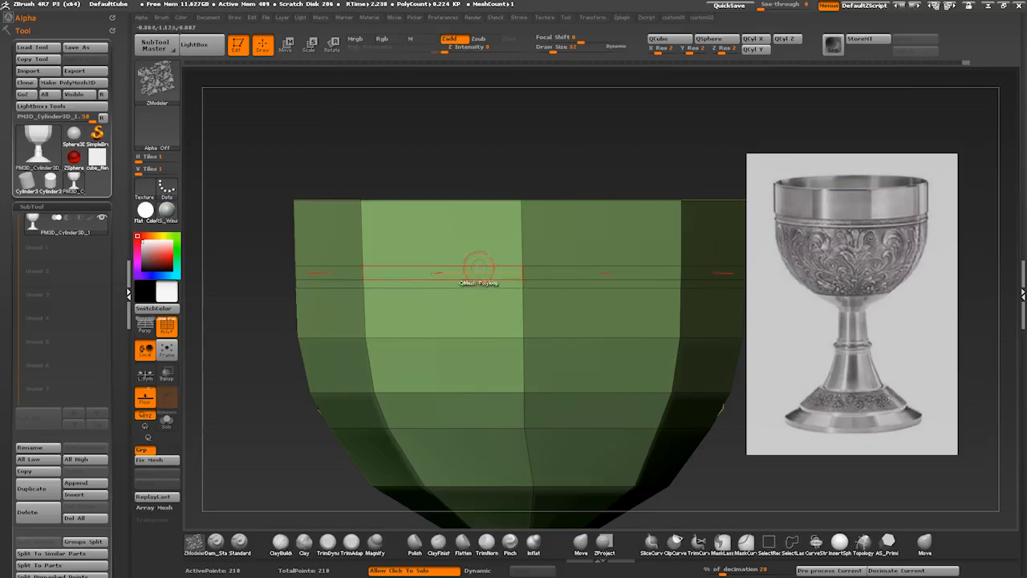
{"action": "key", "text": "space"}
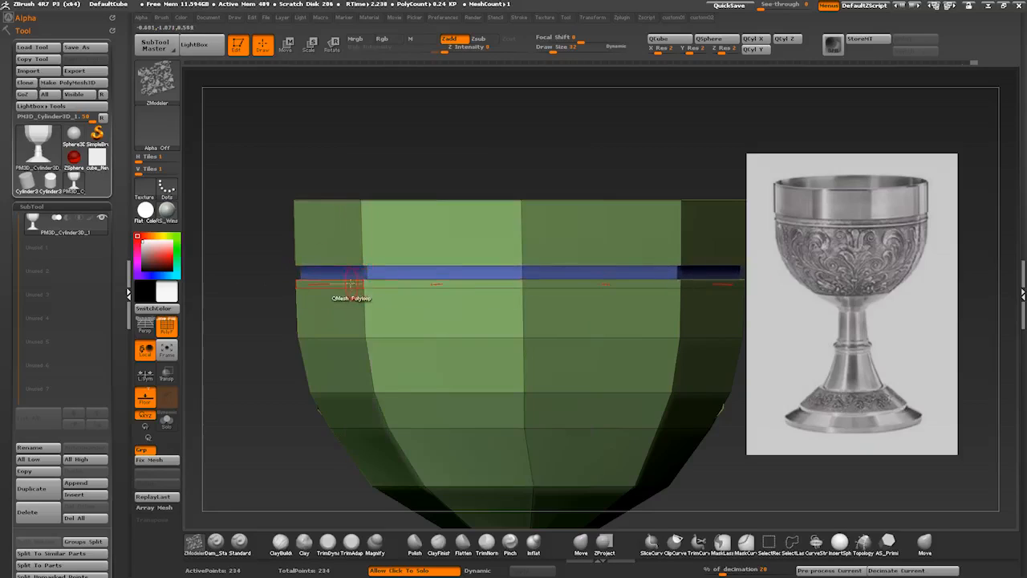
{"action": "left_click_drag", "start_coordinate": [350, 282], "coordinate": [343, 283]}
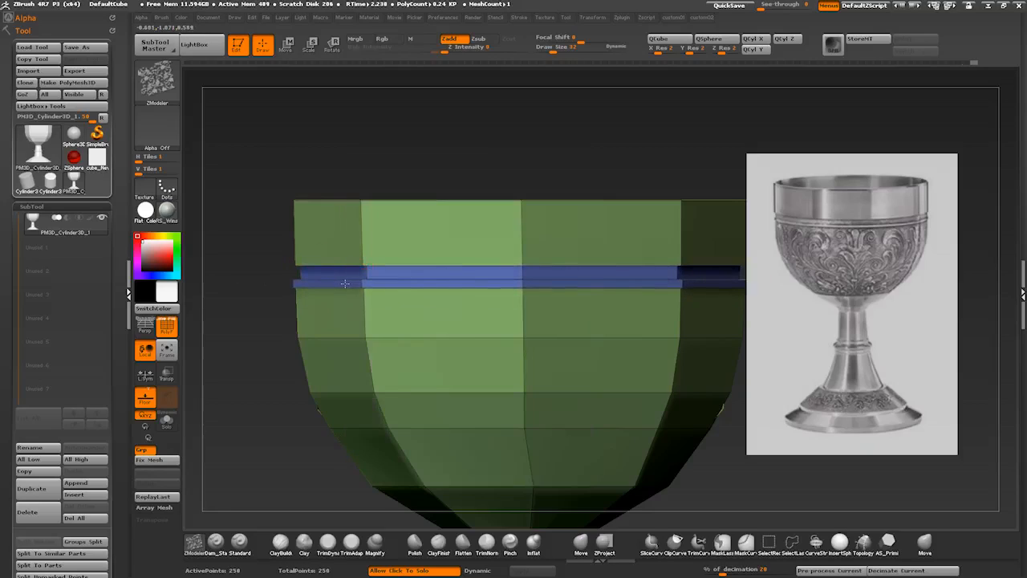
Step: Isolate the bowl's groove and ring bands, crease their polygroup borders with Crease PG, and show the whole goblet again
{"action": "mouse_move", "coordinate": [241, 249]}
{"action": "left_mouse_down"}
{"action": "mouse_move", "coordinate": [243, 218]}
{"action": "mouse_move", "coordinate": [253, 332]}
{"action": "mouse_move", "coordinate": [286, 328]}
{"action": "mouse_move", "coordinate": [294, 385]}
{"action": "mouse_move", "coordinate": [307, 328]}
{"action": "mouse_move", "coordinate": [312, 343]}
{"action": "mouse_move", "coordinate": [284, 326]}
{"action": "left_mouse_up"}
{"action": "mouse_move", "coordinate": [298, 291]}
{"action": "left_mouse_down", "text": "alt"}
{"action": "mouse_move", "coordinate": [310, 351]}
{"action": "mouse_move", "coordinate": [282, 310]}
{"action": "mouse_move", "coordinate": [275, 366]}
{"action": "mouse_move", "coordinate": [304, 346]}
{"action": "mouse_move", "coordinate": [298, 314]}
{"action": "mouse_move", "coordinate": [326, 278]}
{"action": "mouse_move", "coordinate": [539, 232]}
{"action": "left_mouse_up", "text": "alt"}
{"action": "left_click", "coordinate": [394, 303], "text": "ctrl+shift"}
{"action": "left_click_drag", "start_coordinate": [502, 203], "coordinate": [417, 360], "text": "ctrl+alt+shift"}
{"action": "mouse_move", "coordinate": [365, 232]}
{"action": "left_mouse_down", "text": "alt"}
{"action": "mouse_move", "coordinate": [358, 344]}
{"action": "mouse_move", "coordinate": [337, 354]}
{"action": "left_mouse_up", "text": "alt"}
{"action": "key", "text": "f"}
{"action": "key", "text": "1"}
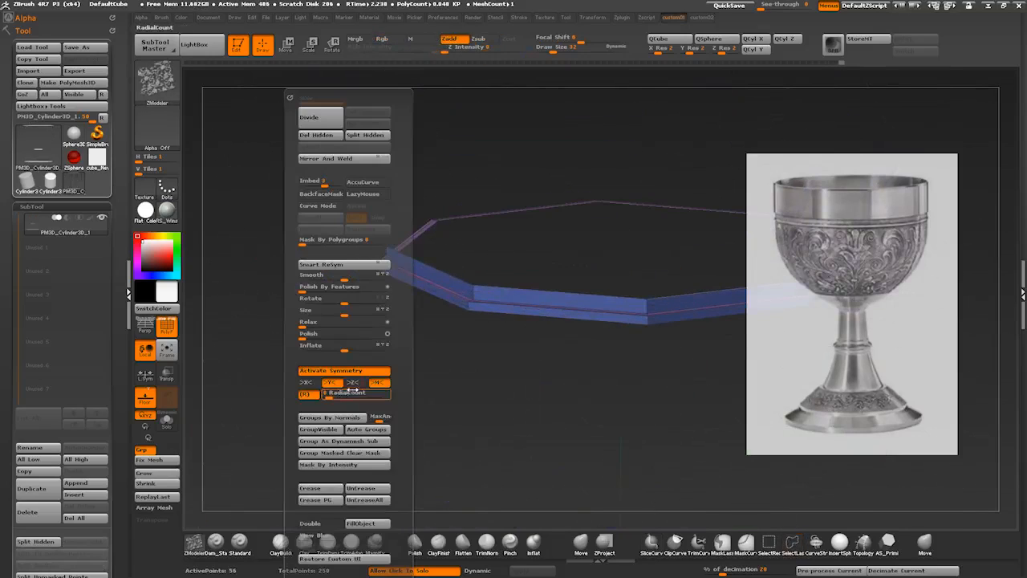
{"action": "left_click", "coordinate": [319, 503]}
{"action": "left_click", "coordinate": [243, 380], "text": "ctrl+shift"}
{"action": "left_click_drag", "start_coordinate": [243, 380], "coordinate": [250, 434]}
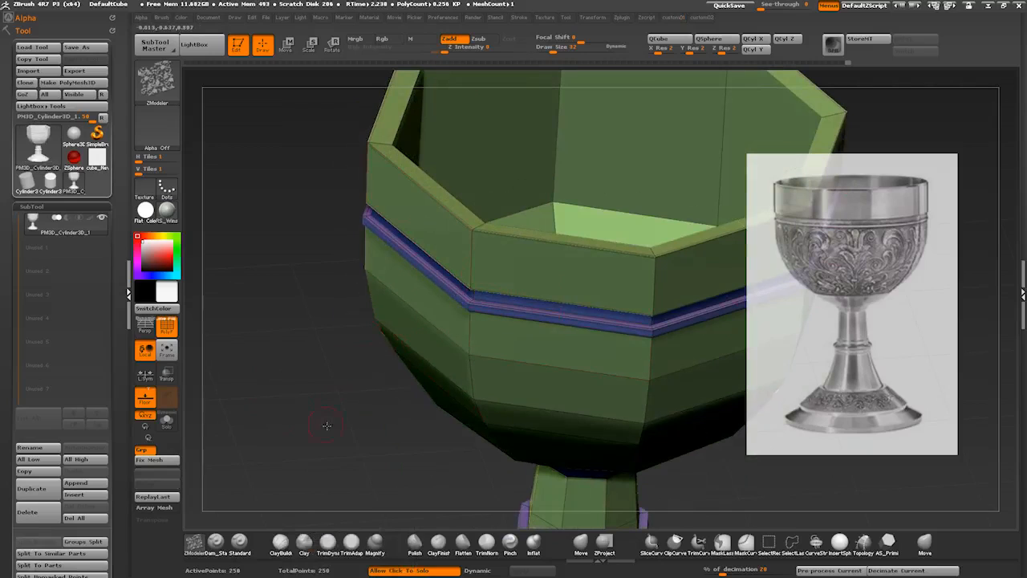
Step: Run Fix Mesh on the goblet and turn Dynamic Subdivision back on
{"action": "left_click_drag", "start_coordinate": [326, 425], "coordinate": [346, 401], "text": "alt"}
{"action": "key", "text": "2"}
{"action": "left_click_drag", "start_coordinate": [334, 319], "coordinate": [293, 393]}
{"action": "left_click", "coordinate": [287, 159]}
{"action": "left_click_drag", "start_coordinate": [292, 394], "coordinate": [189, 483], "text": "alt"}
{"action": "left_click", "coordinate": [157, 464]}
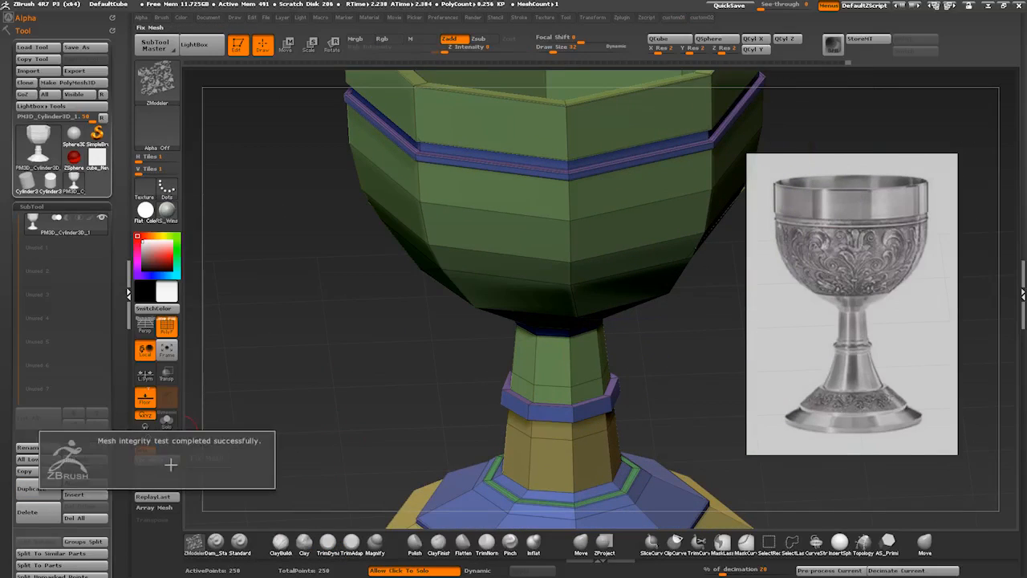
{"action": "key", "text": "2"}
{"action": "left_click", "coordinate": [253, 162]}
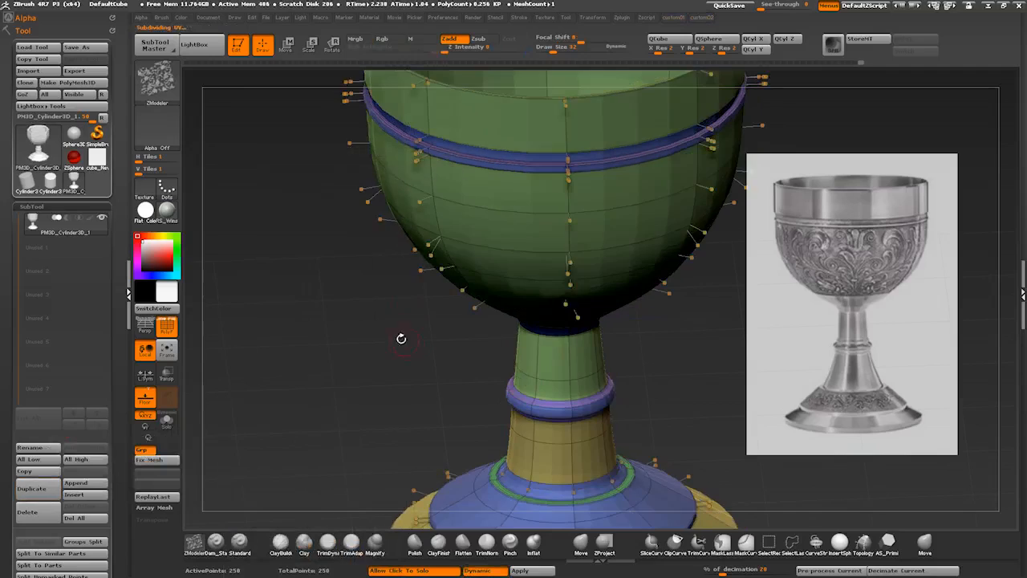
Step: Crease the edge loops around the bowl's rim with ZModeler's Crease edge action
{"action": "left_click_drag", "start_coordinate": [401, 337], "coordinate": [280, 367]}
{"action": "left_click", "coordinate": [166, 328]}
{"action": "key", "text": "shift+f"}
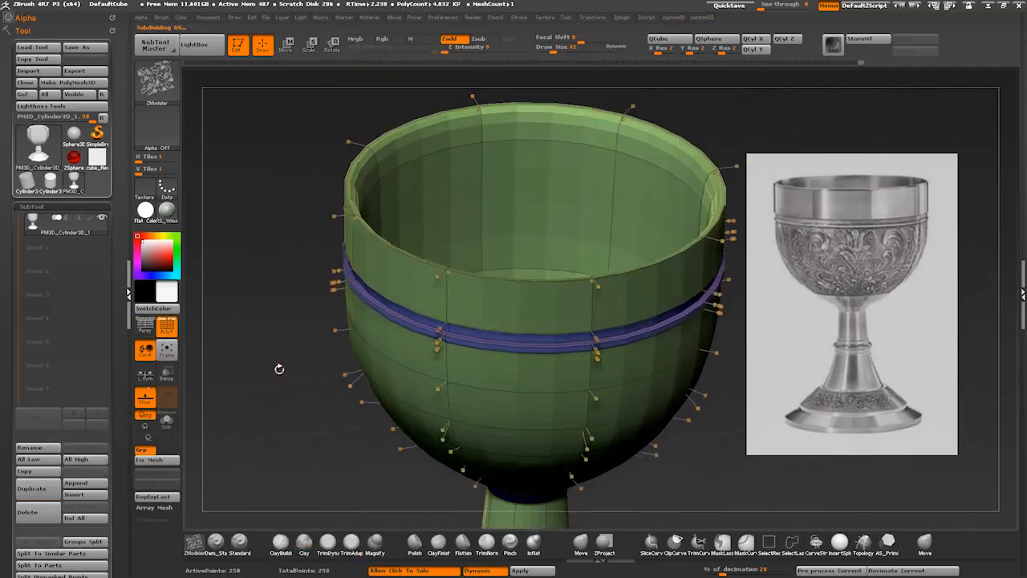
{"action": "mouse_move", "coordinate": [293, 238]}
{"action": "left_mouse_down"}
{"action": "mouse_move", "coordinate": [291, 278]}
{"action": "mouse_move", "coordinate": [295, 244]}
{"action": "left_mouse_up"}
{"action": "key", "text": "space"}
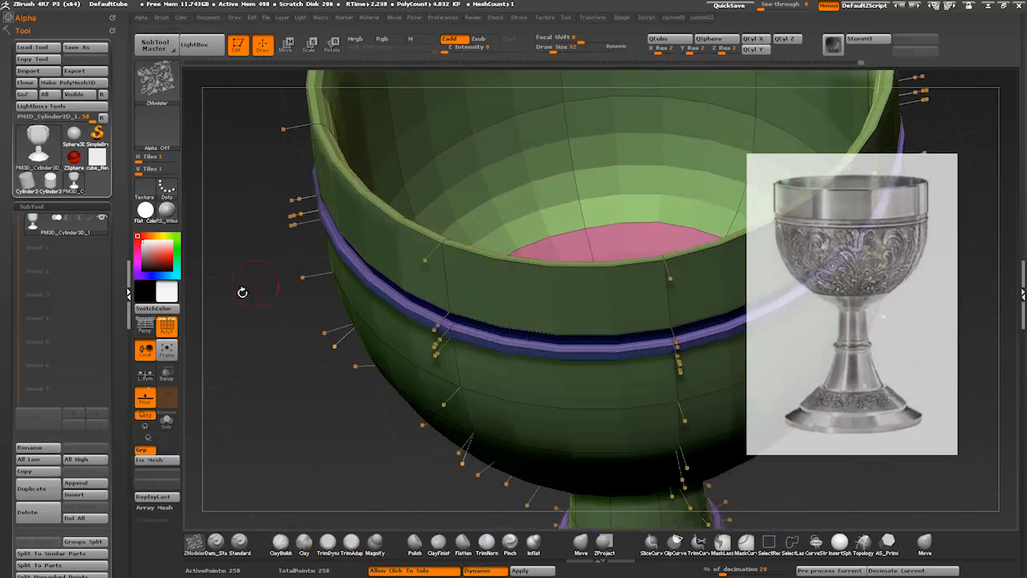
{"action": "left_click_drag", "start_coordinate": [243, 292], "coordinate": [245, 261]}
{"action": "key", "text": "space"}
{"action": "left_click", "coordinate": [310, 249]}
{"action": "key", "text": "space"}
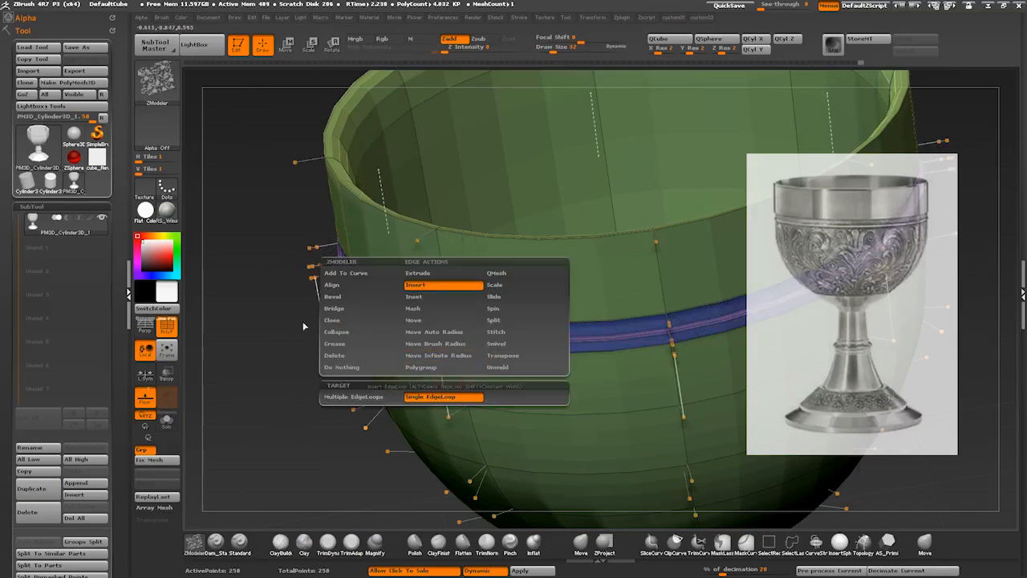
{"action": "left_click", "coordinate": [335, 346]}
{"action": "left_click", "coordinate": [366, 205]}
{"action": "left_click_drag", "start_coordinate": [244, 238], "coordinate": [271, 261]}
{"action": "left_click", "coordinate": [444, 230]}
Step: Hide the polyframe and raise the resolution of the Dynamic Subdivision preview
{"action": "mouse_move", "coordinate": [271, 260]}
{"action": "left_mouse_down", "text": "alt"}
{"action": "mouse_move", "coordinate": [265, 285]}
{"action": "mouse_move", "coordinate": [289, 353]}
{"action": "mouse_move", "coordinate": [307, 367]}
{"action": "mouse_move", "coordinate": [324, 361]}
{"action": "mouse_move", "coordinate": [325, 337]}
{"action": "left_mouse_up", "text": "alt"}
{"action": "key", "text": "shift+f"}
{"action": "key", "text": "space"}
{"action": "left_click", "coordinate": [341, 193]}
Step: Slim the upper stem around the ring and flare it toward the base with the Move brush
{"action": "key", "text": "b"}
{"action": "key", "text": "m"}
{"action": "key", "text": "v"}
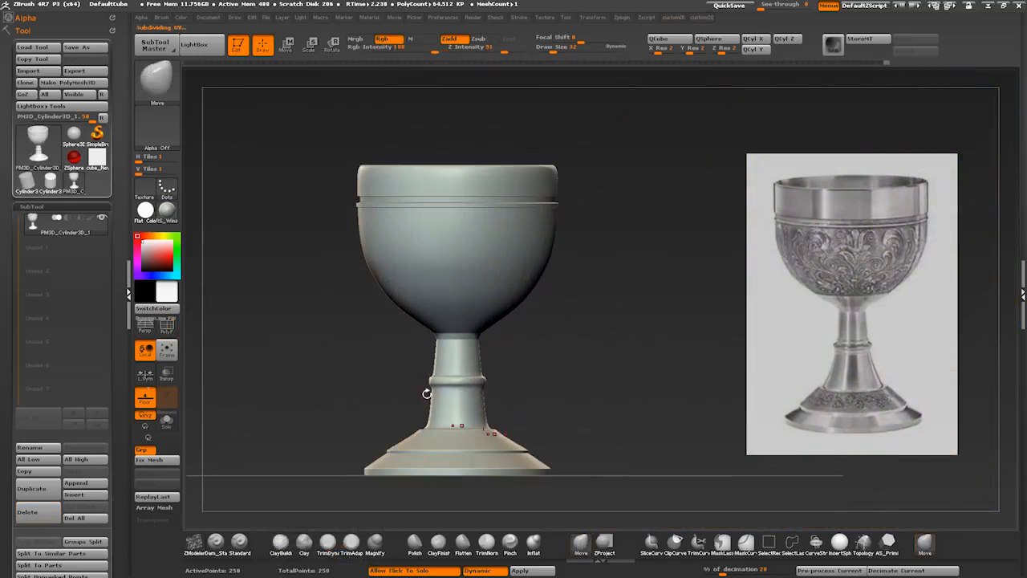
{"action": "key", "text": "space"}
{"action": "left_click", "coordinate": [406, 387]}
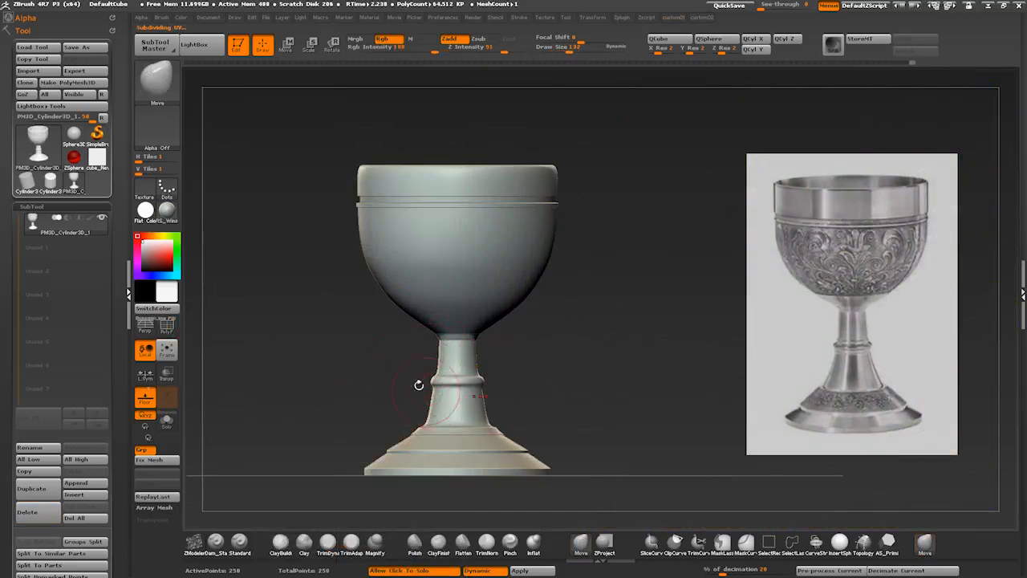
Step: Show the polyframe, enlarge the Move brush to a draw size of 436 and view the whole goblet in perspective
{"action": "left_click_drag", "start_coordinate": [418, 385], "coordinate": [377, 398], "text": "alt"}
{"action": "left_click", "coordinate": [167, 328]}
{"action": "key", "text": "space"}
{"action": "left_click", "coordinate": [279, 162]}
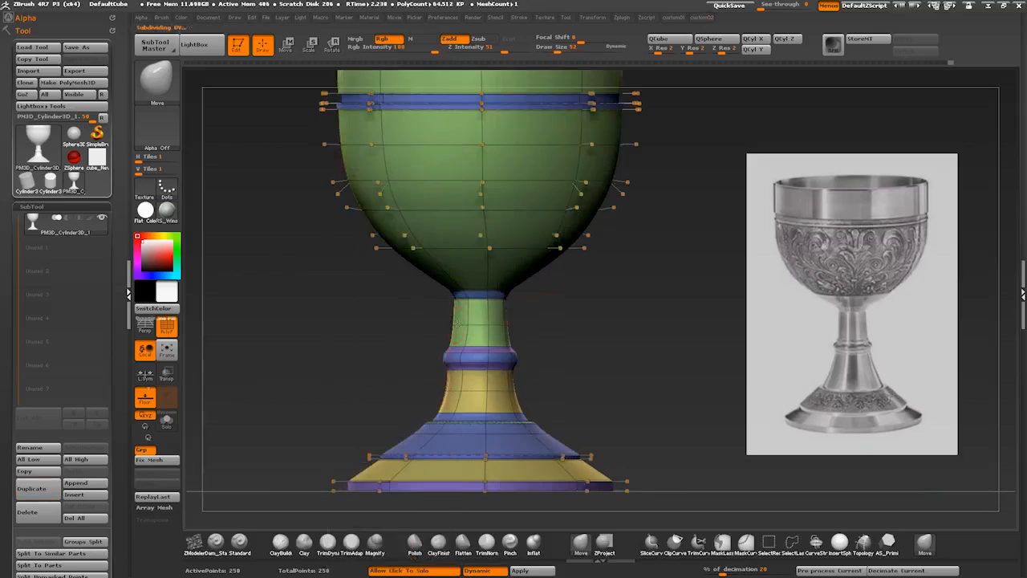
{"action": "left_click_drag", "start_coordinate": [302, 162], "coordinate": [305, 252], "text": "alt"}
{"action": "mouse_move", "coordinate": [337, 383]}
{"action": "left_mouse_down", "text": "alt"}
{"action": "mouse_move", "coordinate": [334, 353]}
{"action": "mouse_move", "coordinate": [329, 377]}
{"action": "left_mouse_up", "text": "alt"}
{"action": "key", "text": "]"}
{"action": "mouse_move", "coordinate": [329, 377]}
{"action": "left_mouse_down", "text": "alt"}
{"action": "mouse_move", "coordinate": [321, 337]}
{"action": "mouse_move", "coordinate": [284, 385]}
{"action": "mouse_move", "coordinate": [269, 367]}
{"action": "mouse_move", "coordinate": [254, 374]}
{"action": "mouse_move", "coordinate": [267, 371]}
{"action": "mouse_move", "coordinate": [273, 353]}
{"action": "mouse_move", "coordinate": [264, 364]}
{"action": "mouse_move", "coordinate": [282, 389]}
{"action": "left_mouse_up", "text": "alt"}
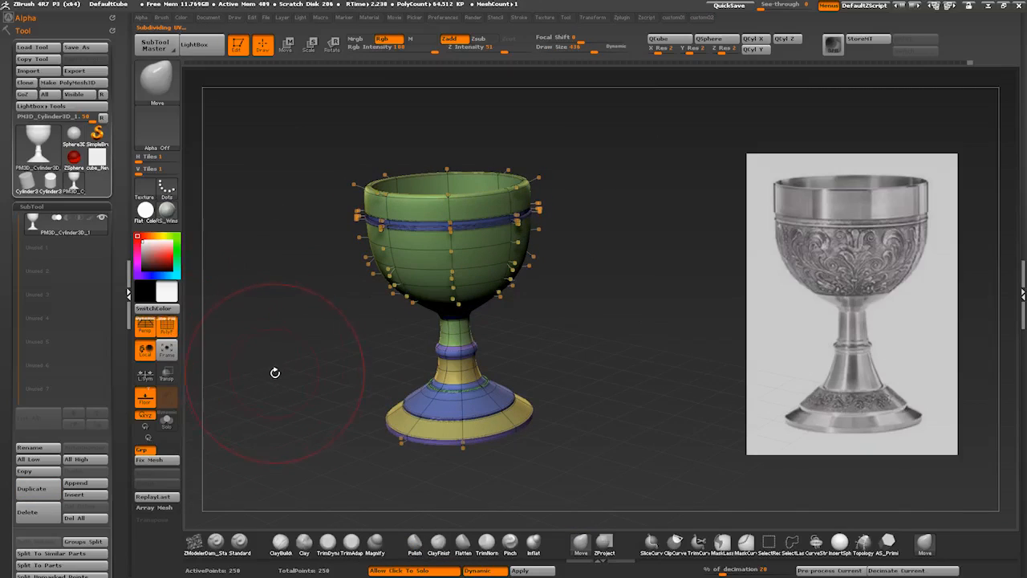